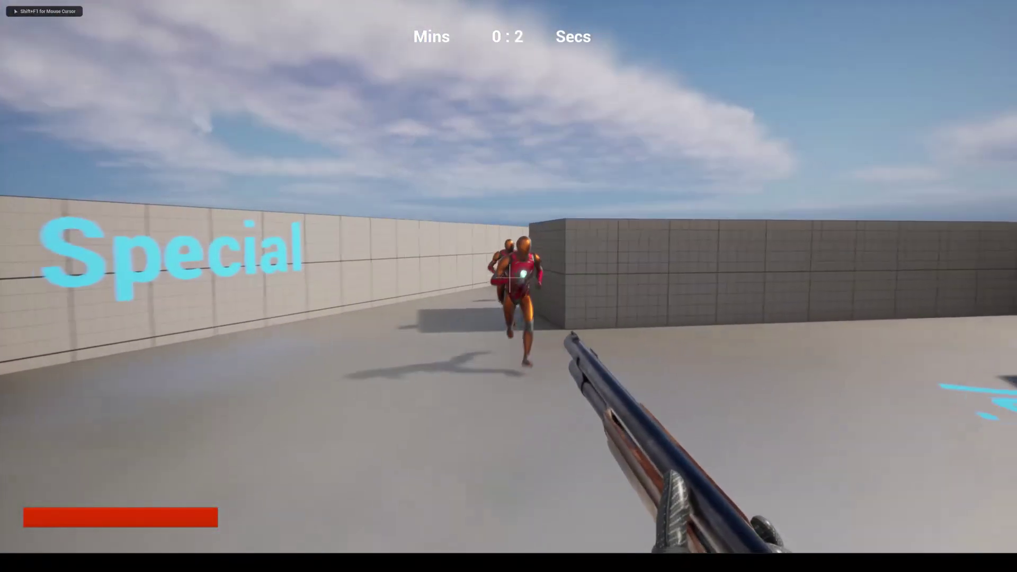
left_click(509, 278)
key("s")
left_click(509, 277)
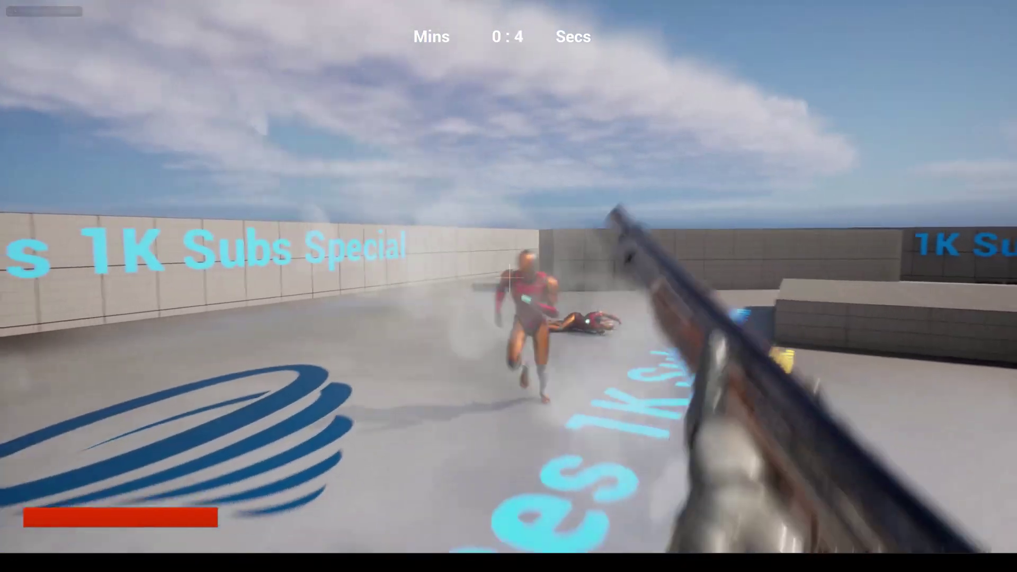
key("s")
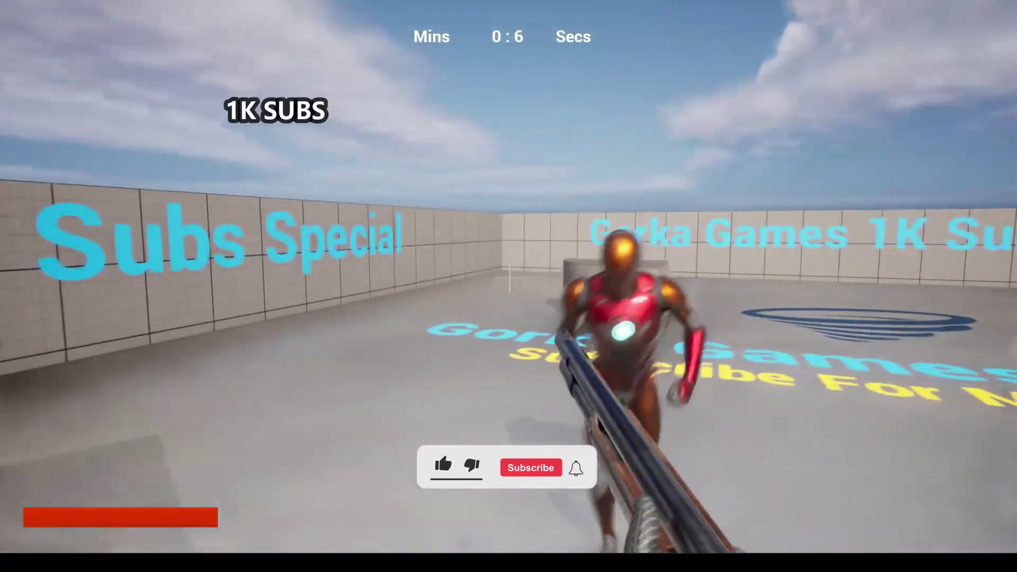
left_click(510, 278)
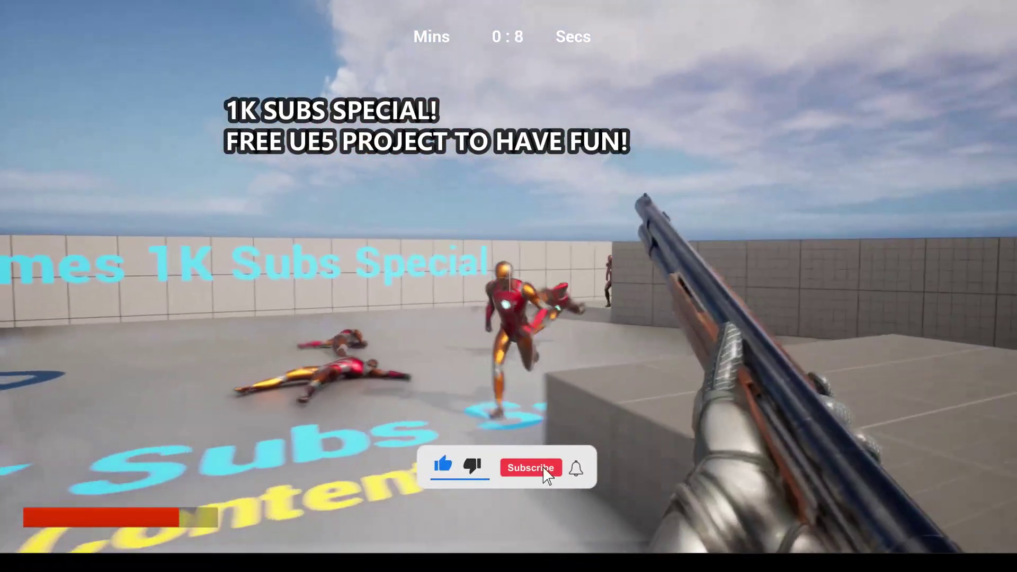
key("s")
left_click(510, 278)
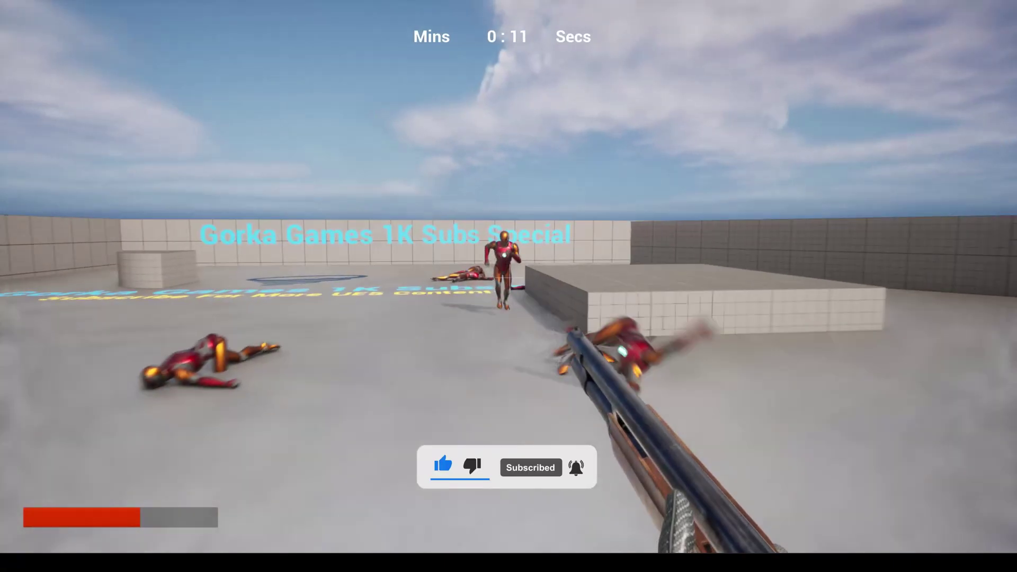
key("s")
left_click(509, 278)
key("w")
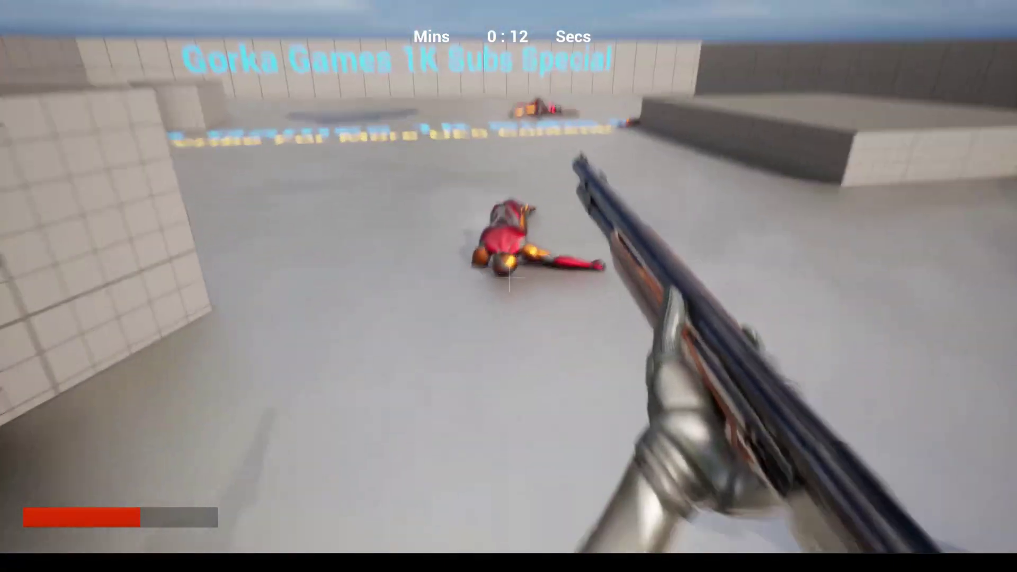
key("s")
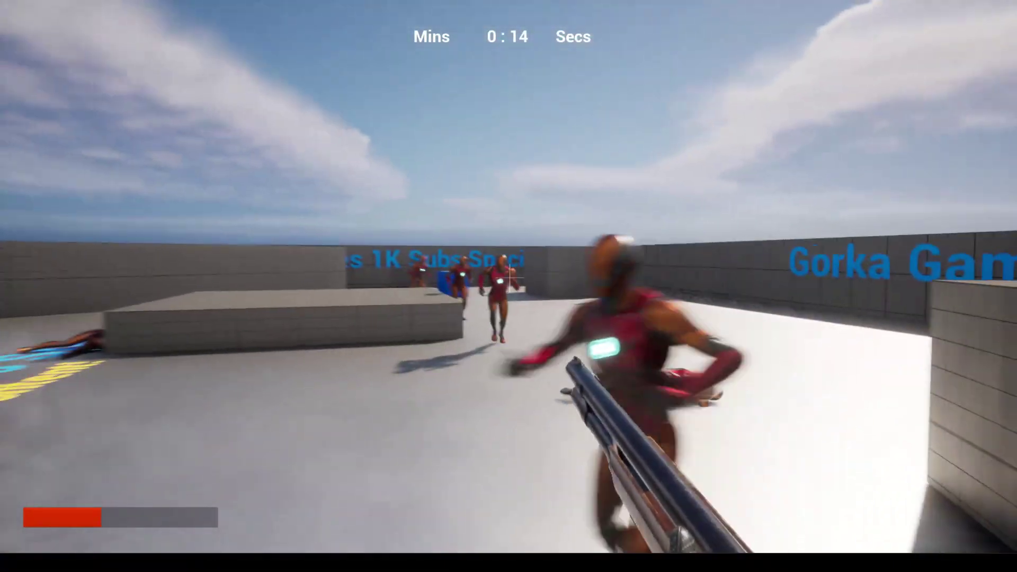
left_click(510, 278)
key("s")
left_click(509, 277)
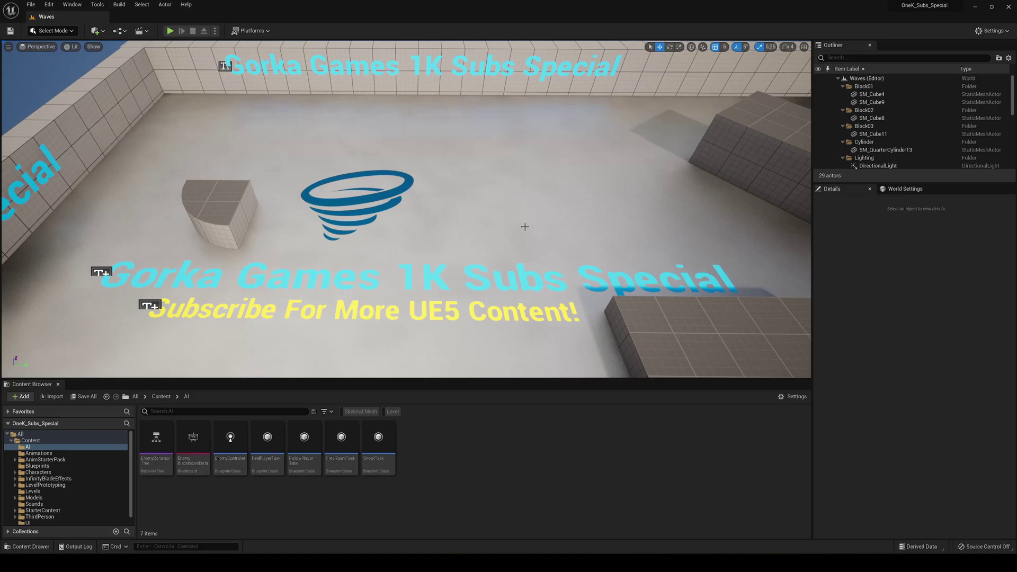
Step: Look over the arena in the Waves level and play-test it in the editor against the enemies
key("s")
right_click_drag(525, 227, 530, 135)
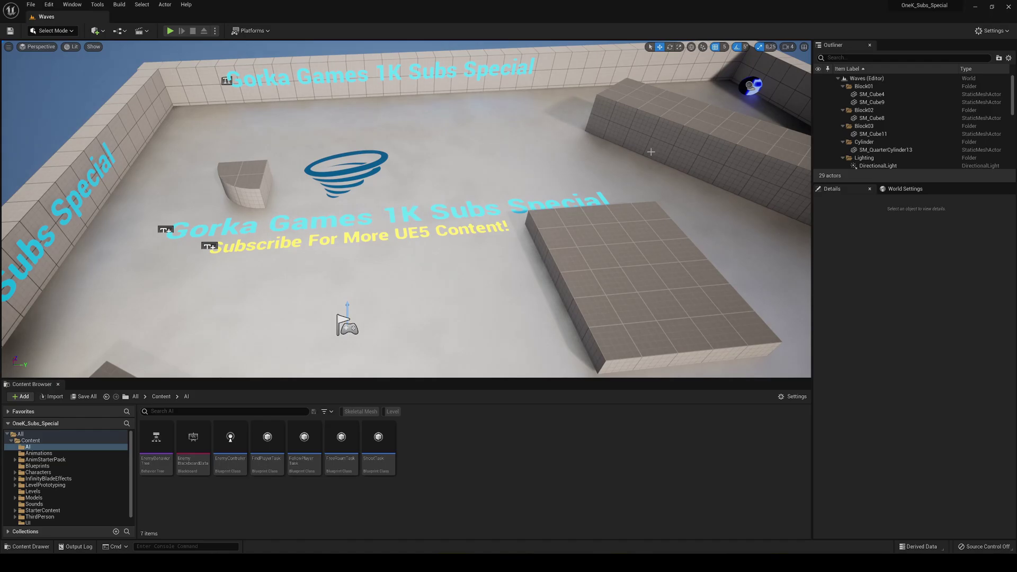
key("a")
right_click_drag(265, 110, 290, 99)
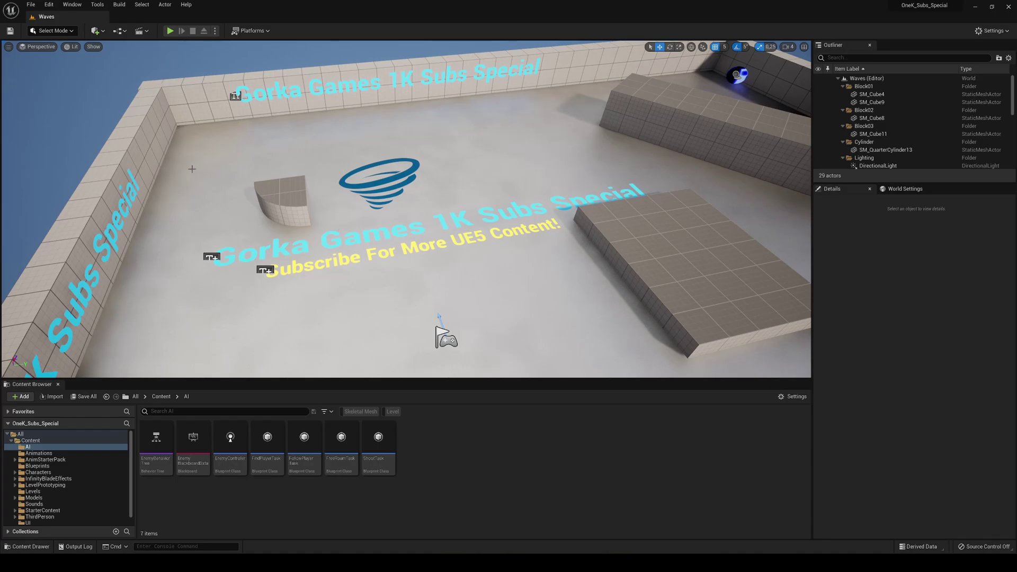
left_click(169, 30)
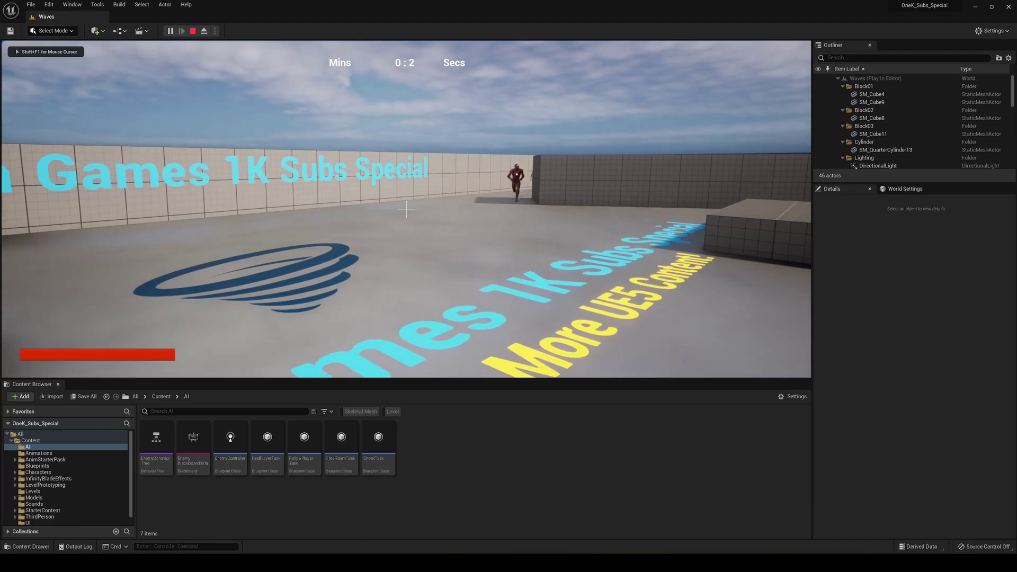
left_click(406, 210)
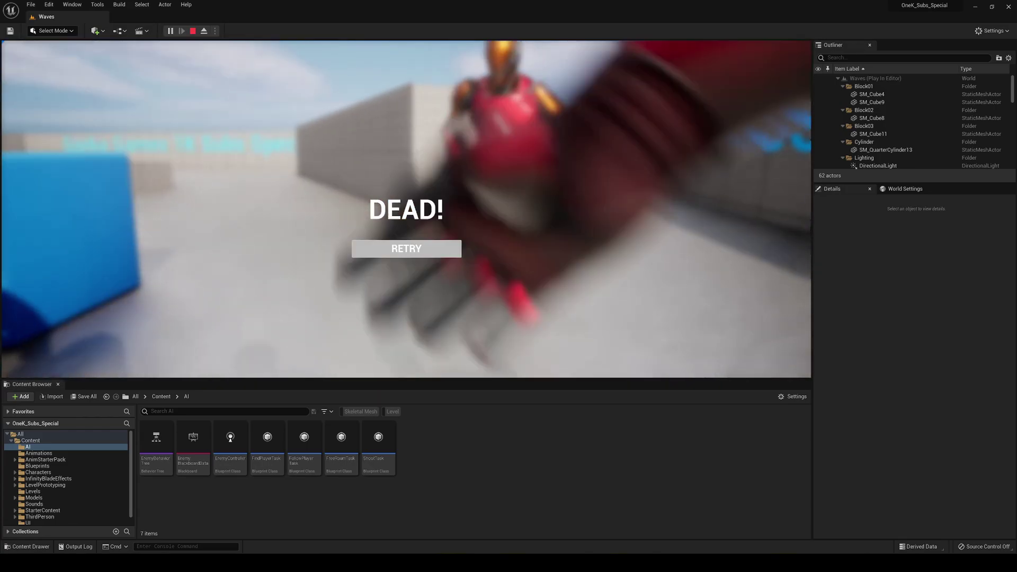
Step: Retry the game from the death screen, shoot at the approaching enemies, and stop the play session
key("super")
left_click(405, 248)
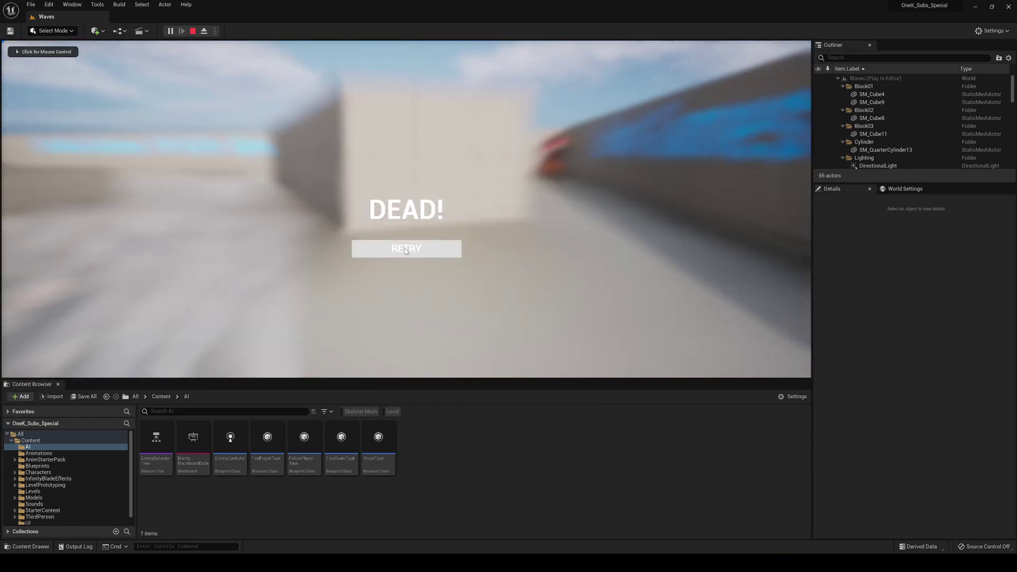
left_click(406, 249)
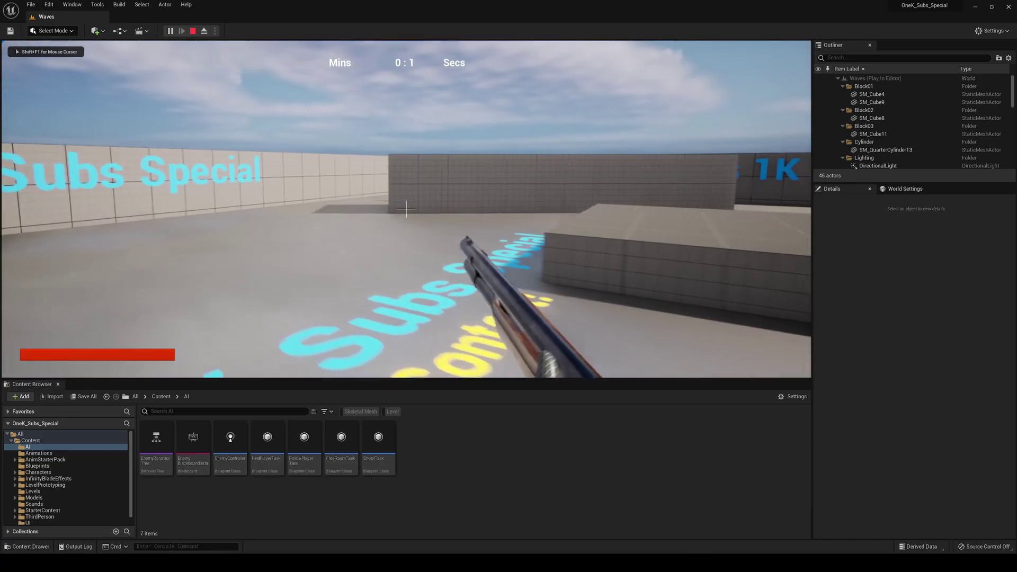
key("w")
left_click(406, 209)
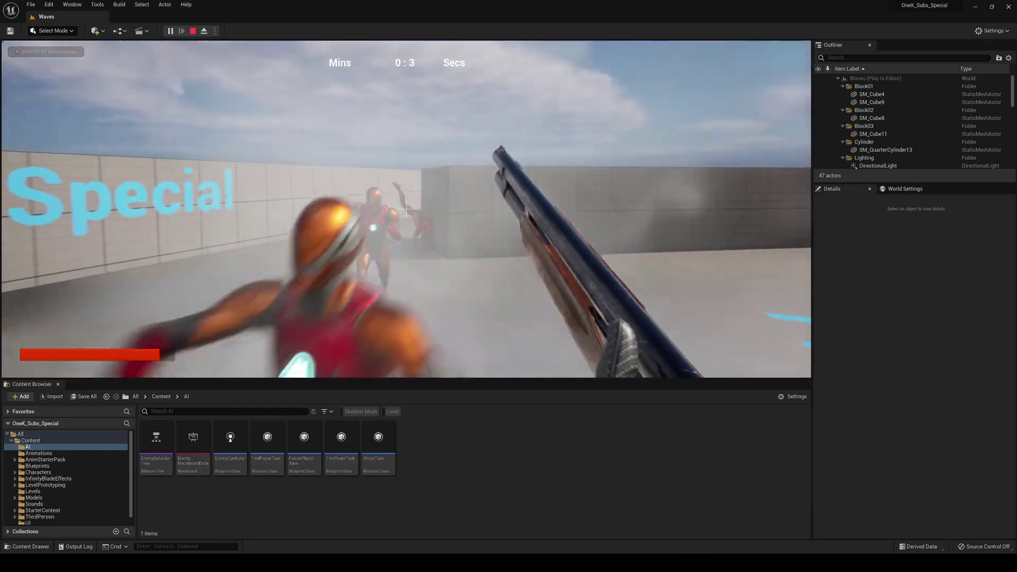
key("Escape")
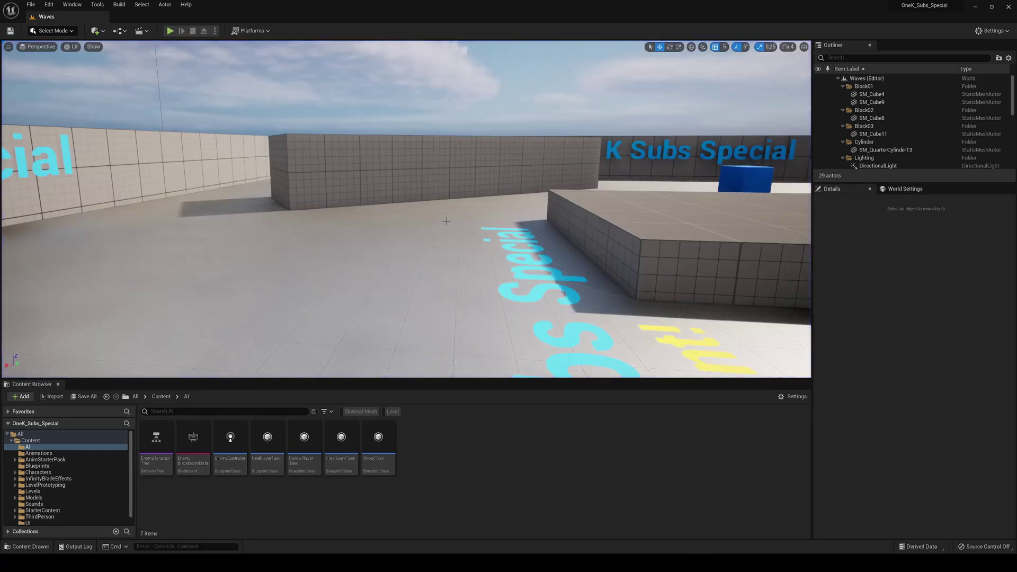
Step: Look through the project's Blueprints and UI folders and return to the main Content folder
left_click(161, 397)
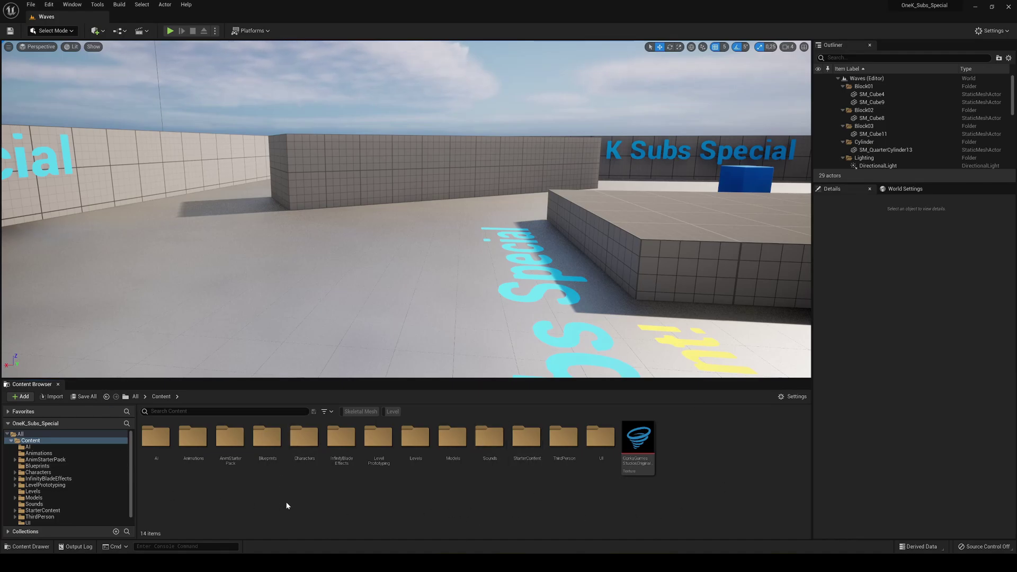
double_click(267, 438)
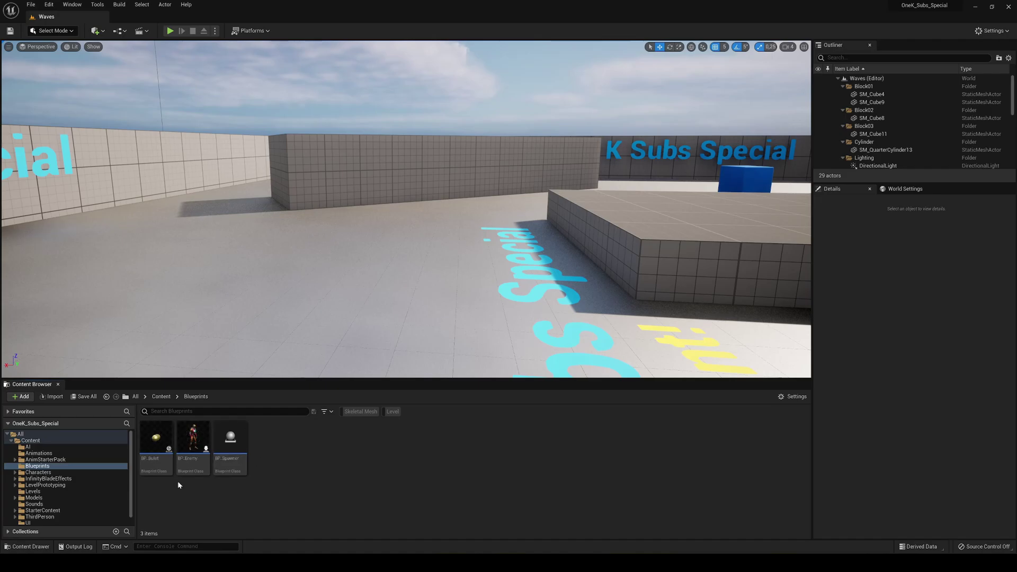
left_click(161, 396)
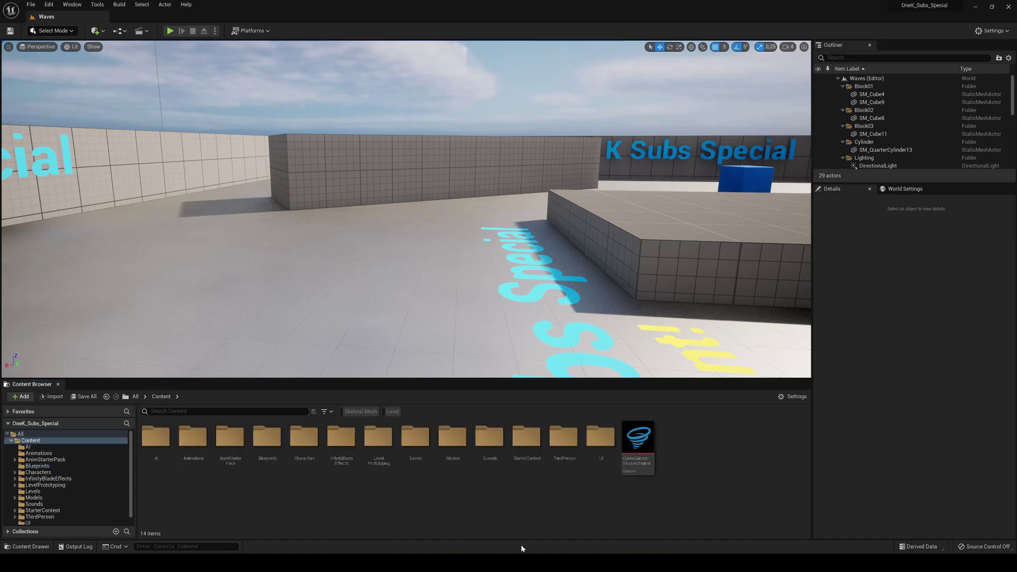
double_click(596, 450)
left_click(161, 396)
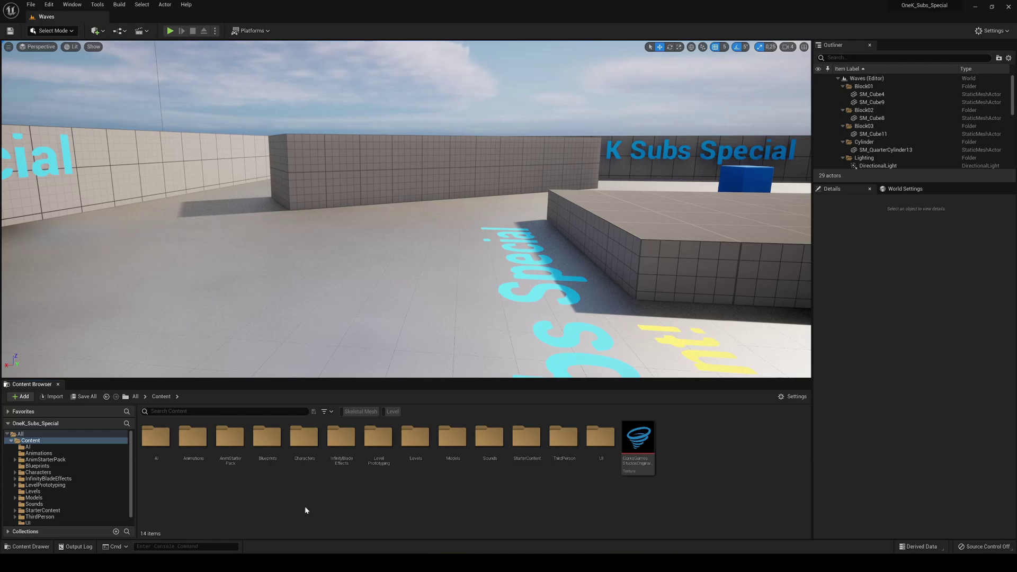
Step: Look through the animation assets in the AnimStarterPack folder and return to the Content folder
left_click(342, 455)
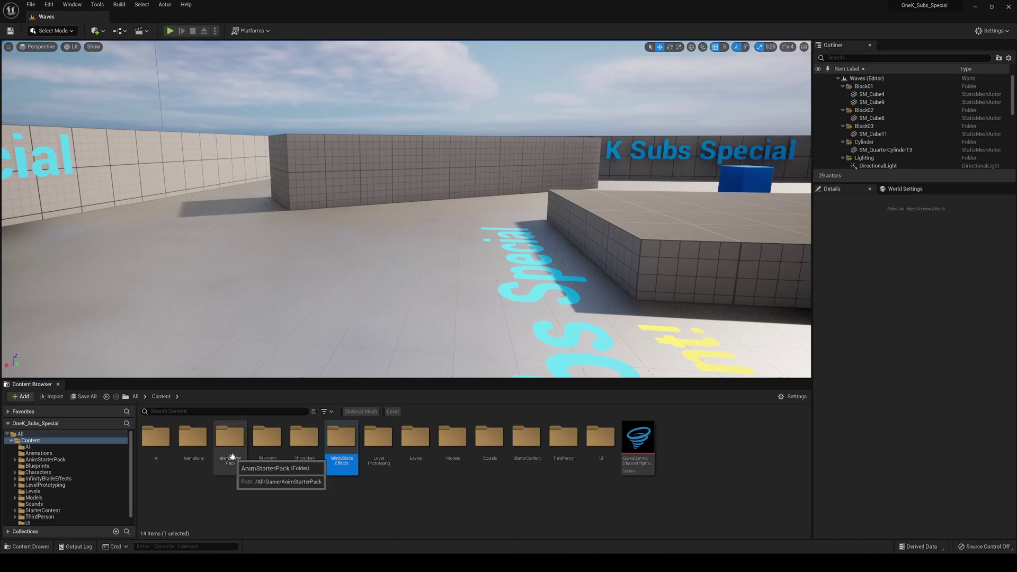
left_click(238, 472)
left_click(281, 495)
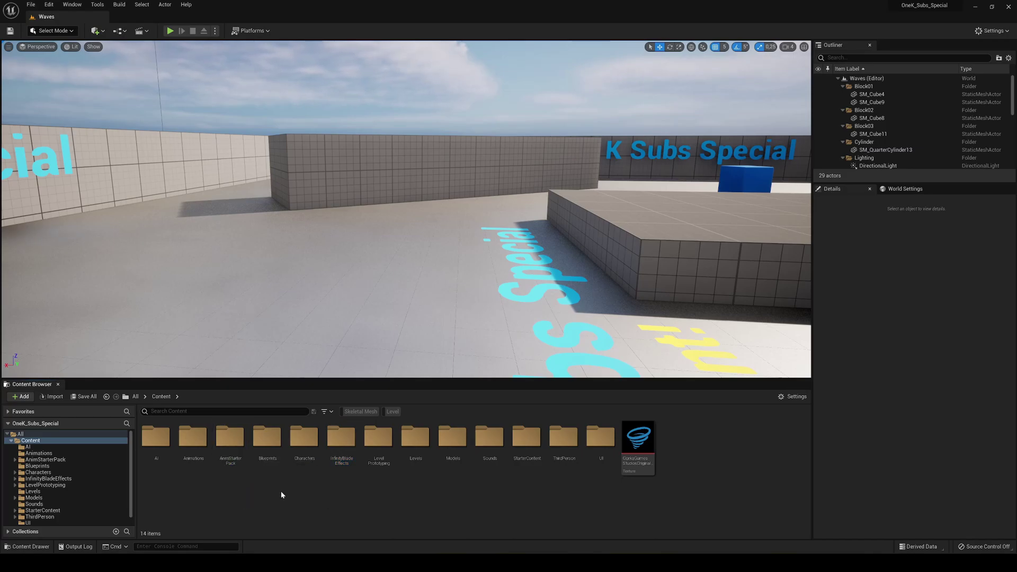
double_click(231, 446)
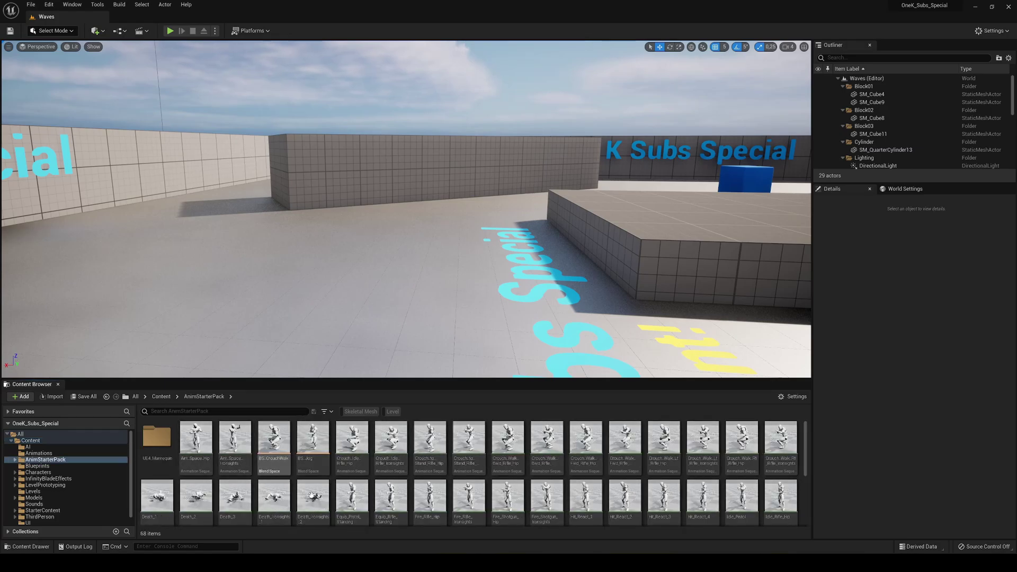
left_click(161, 396)
Step: Browse the InfinityBladeEffects folder down to Effects > FX_Ambient and return to the Content folder
double_click(340, 440)
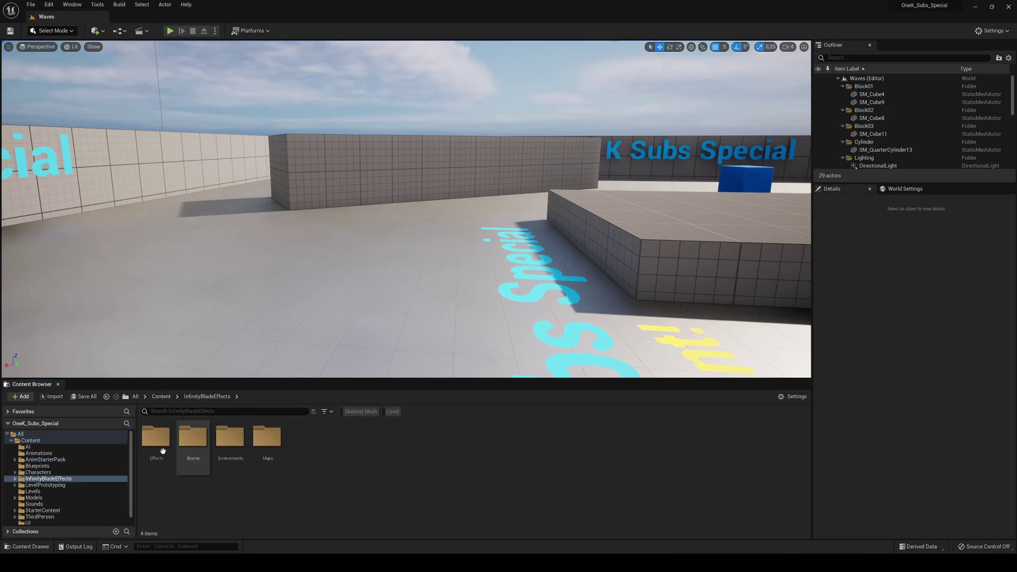
left_click(162, 451)
double_click(163, 450)
left_click(228, 455)
double_click(228, 455)
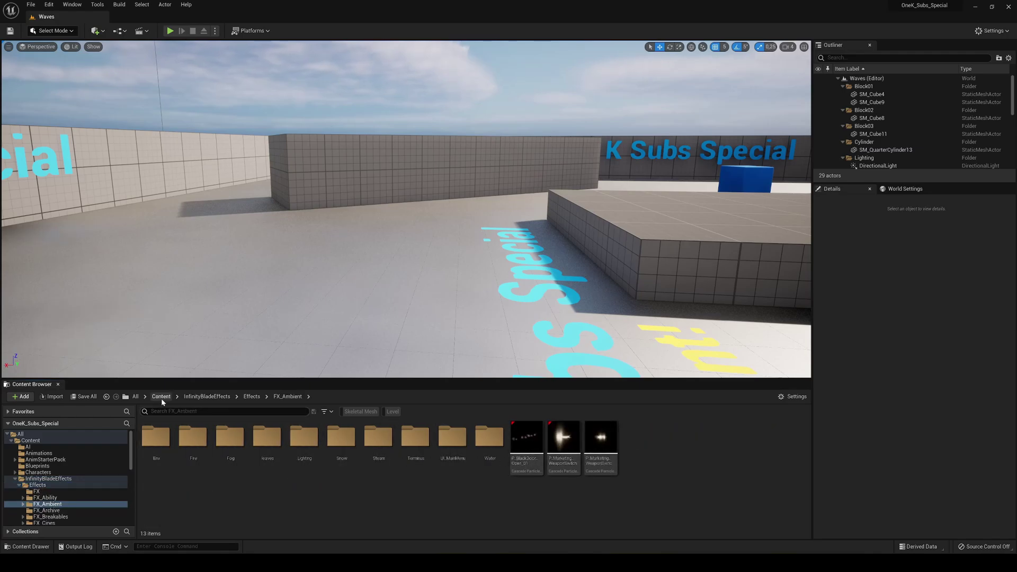
left_click(161, 397)
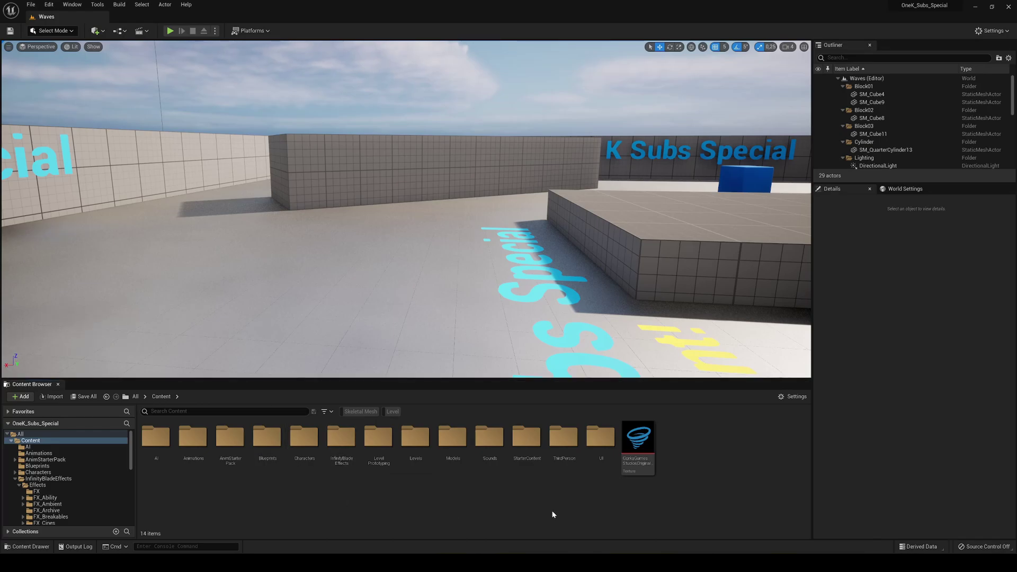
Step: Open the BP_FirstPersonCharacter blueprint from the ThirdPerson/Blueprints folder
double_click(563, 443)
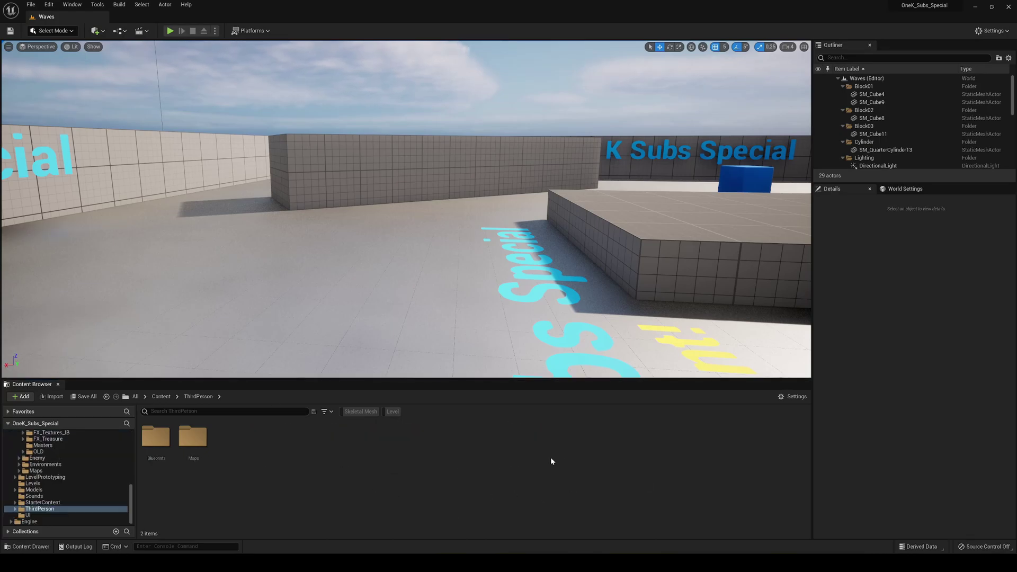
double_click(153, 452)
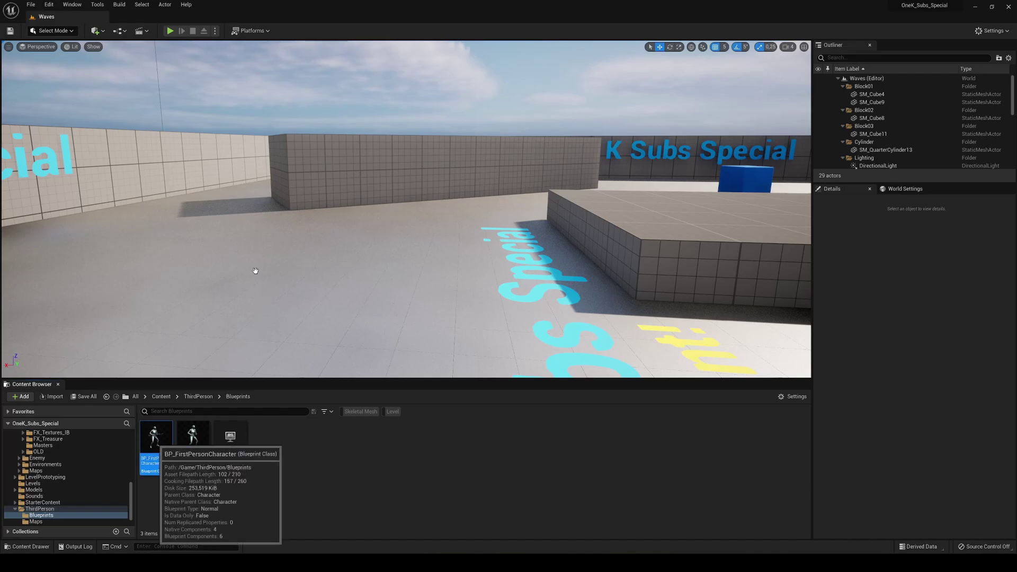
scroll(370, 259, "up", 4)
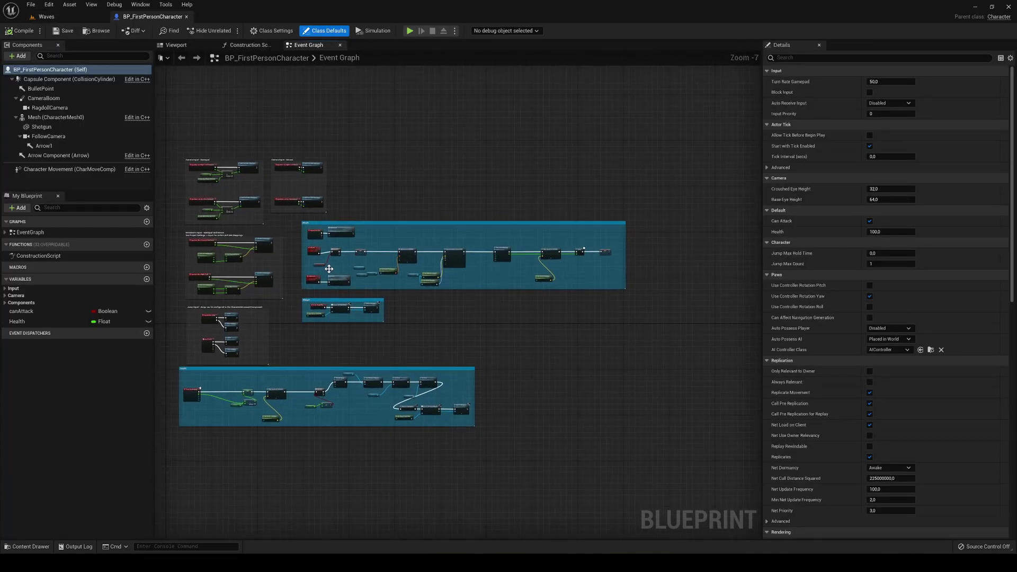
Step: Examine the Health comment group in the first-person character's event graph
right_click_drag(547, 181, 629, 122)
scroll(629, 128, "down", 1)
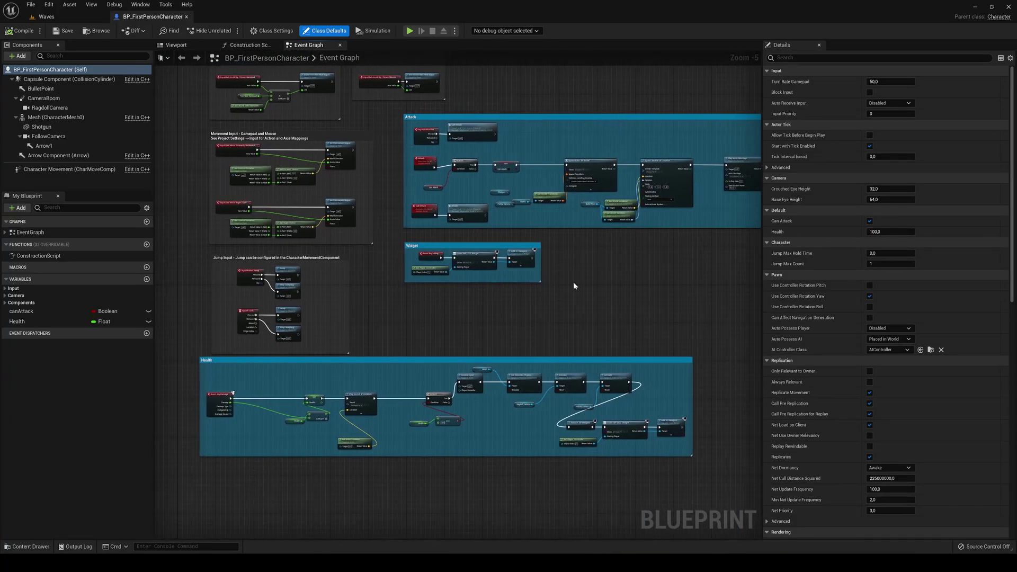
right_click_drag(327, 435, 358, 357)
scroll(304, 347, "up", 2)
right_click_drag(418, 340, 445, 337)
mouse_move(577, 351)
right_mouse_down()
mouse_move(391, 351)
mouse_move(486, 357)
mouse_move(361, 361)
mouse_move(398, 336)
mouse_move(501, 444)
right_mouse_up()
Step: Examine the Attack comment group's node chain in the first-person character's event graph from start to end
right_click_drag(558, 241, 423, 413)
right_click_drag(375, 295, 418, 325)
right_click_drag(595, 294, 443, 300)
scroll(202, 307, "down", 2)
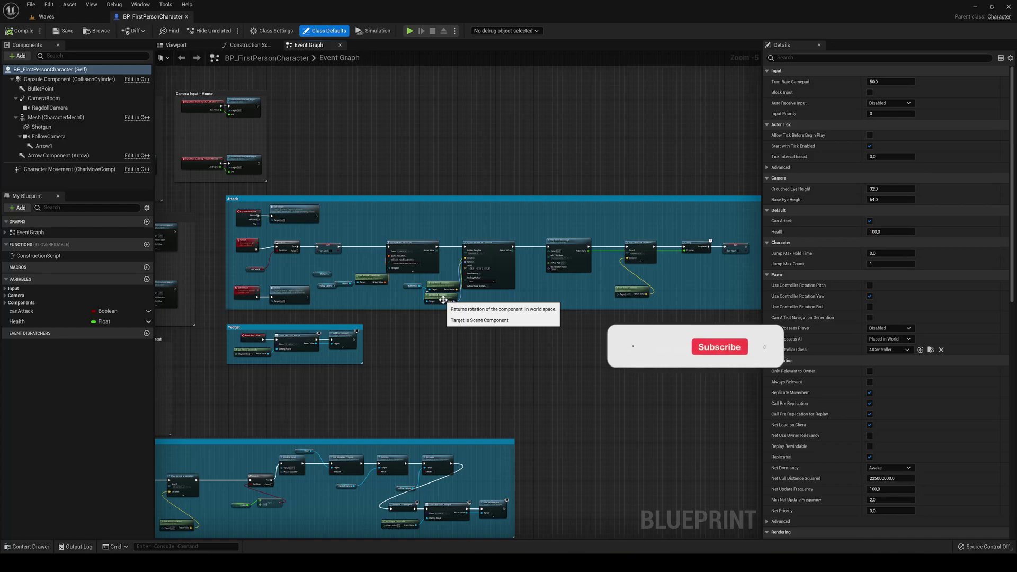
right_click_drag(523, 325, 483, 329)
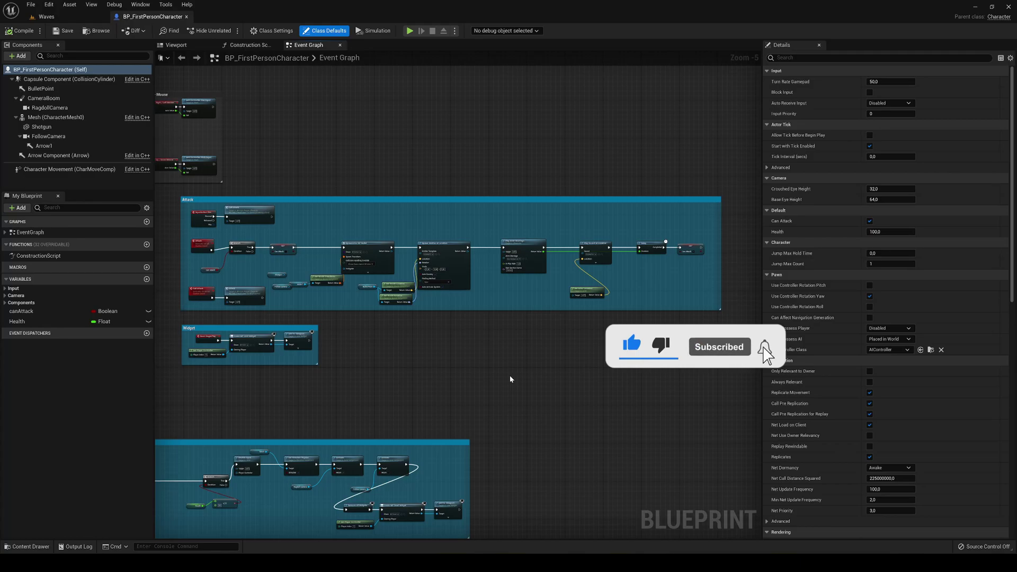
scroll(509, 375, "down", 1)
right_click_drag(493, 352, 484, 329)
scroll(484, 332, "up", 2)
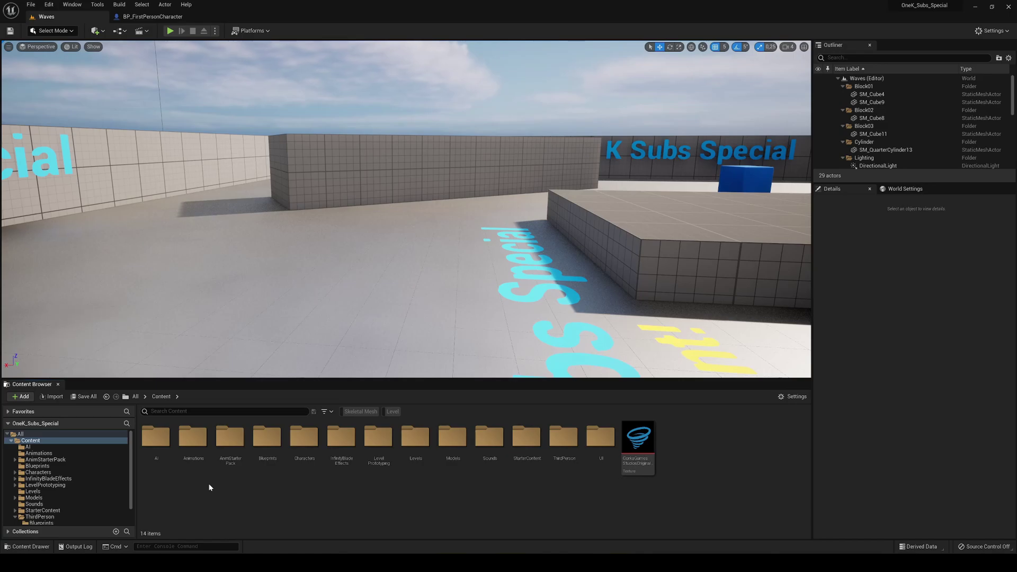
Step: Open EnemyBehaviorTree from the AI folder and examine its selector, sequence and task nodes
double_click(156, 439)
double_click(158, 445)
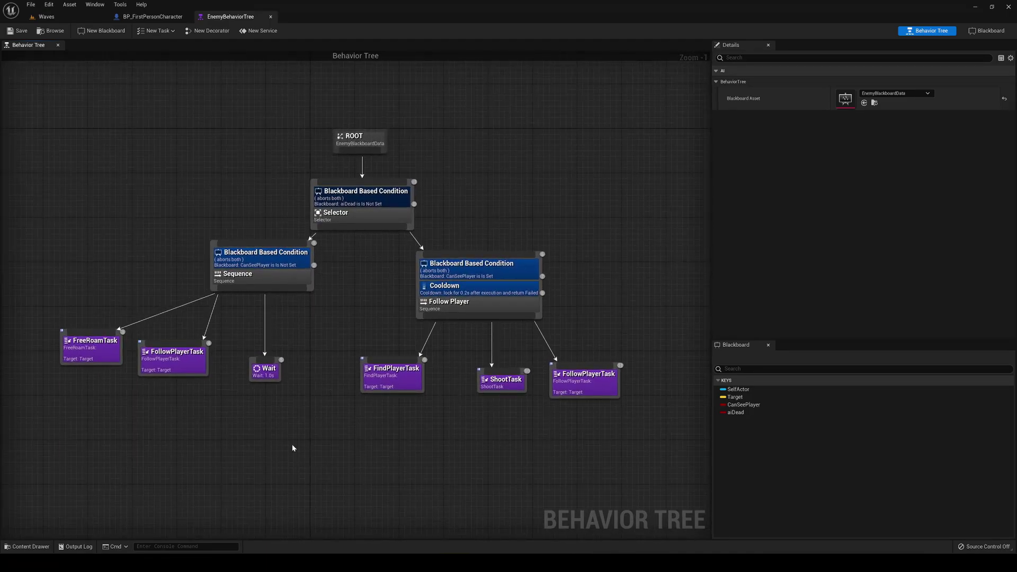
right_click_drag(295, 448, 304, 442)
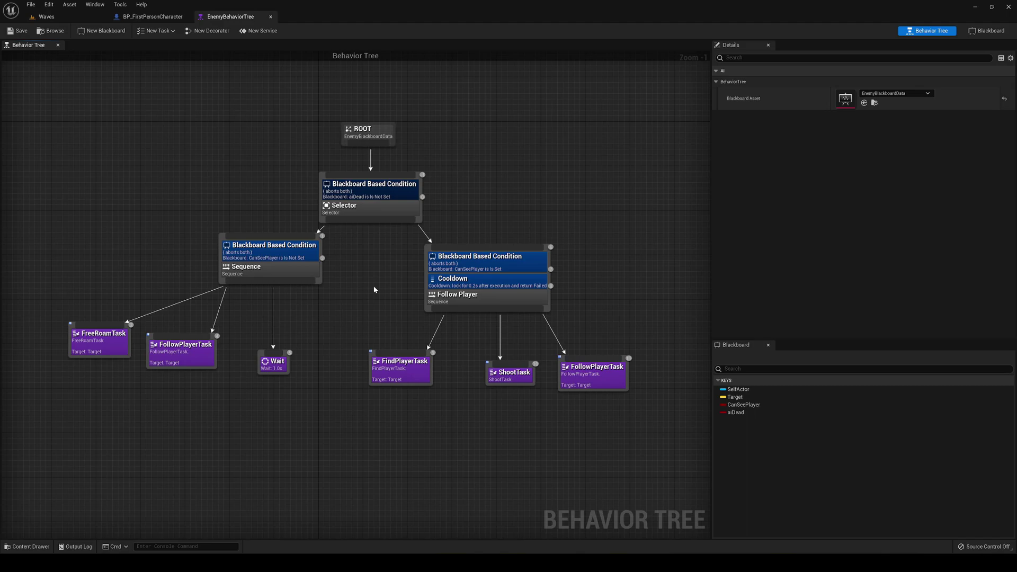
right_click_drag(374, 272, 357, 275)
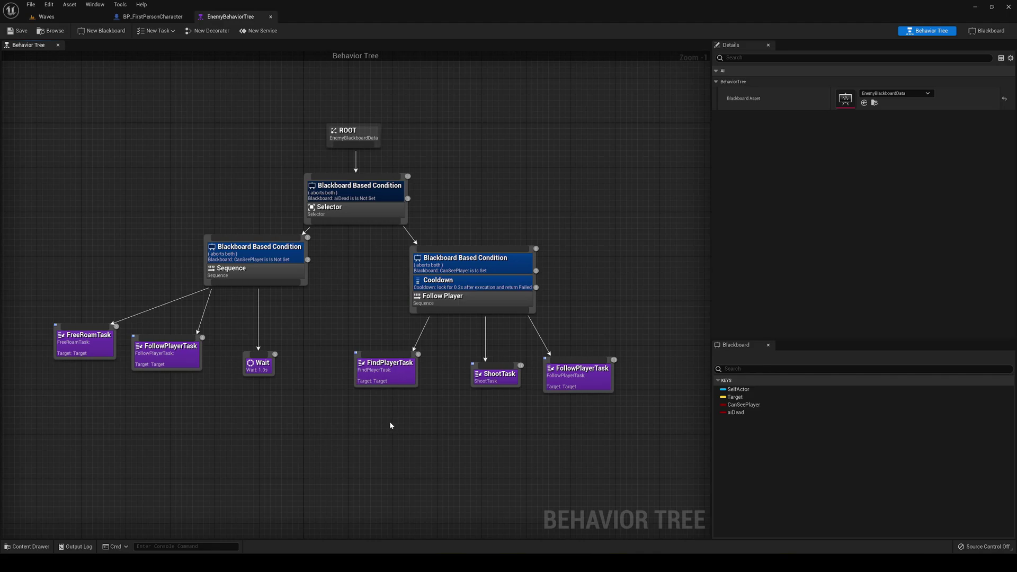
Step: Examine the FollowPlayerTask and FindPlayerTask nodes of the enemy behavior tree and their properties
right_click_drag(390, 423, 400, 424)
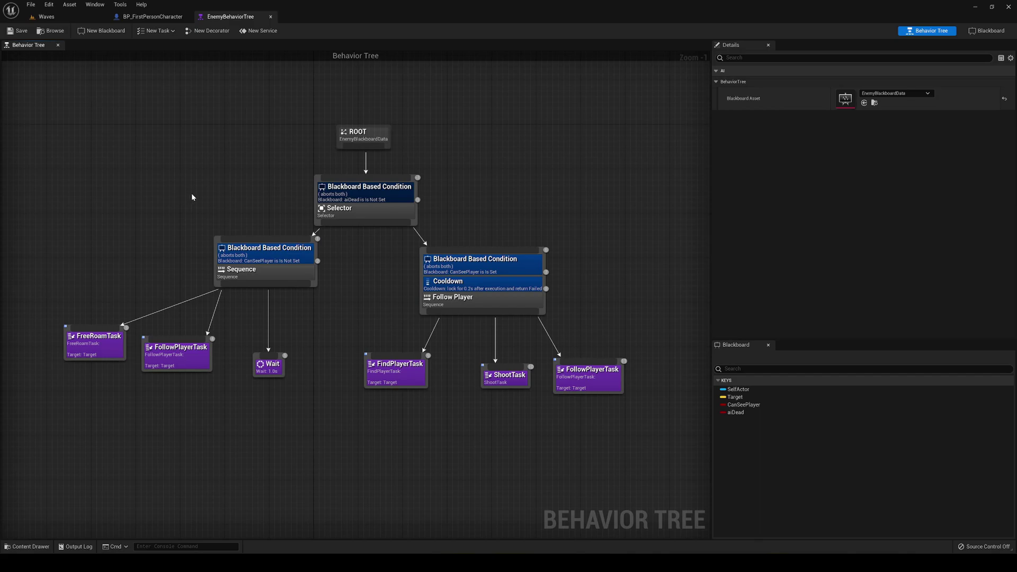
left_click(180, 354)
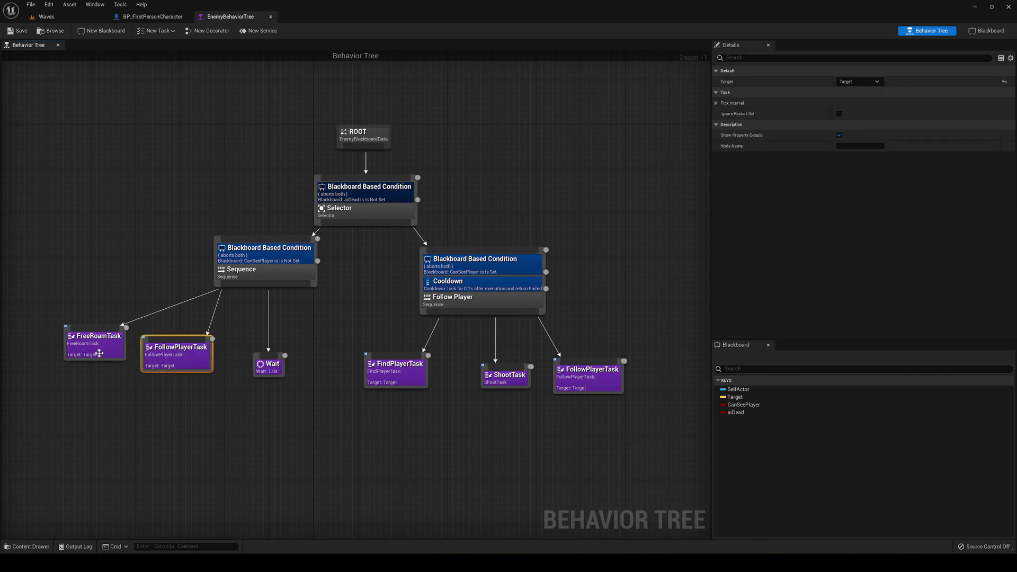
left_click(443, 446)
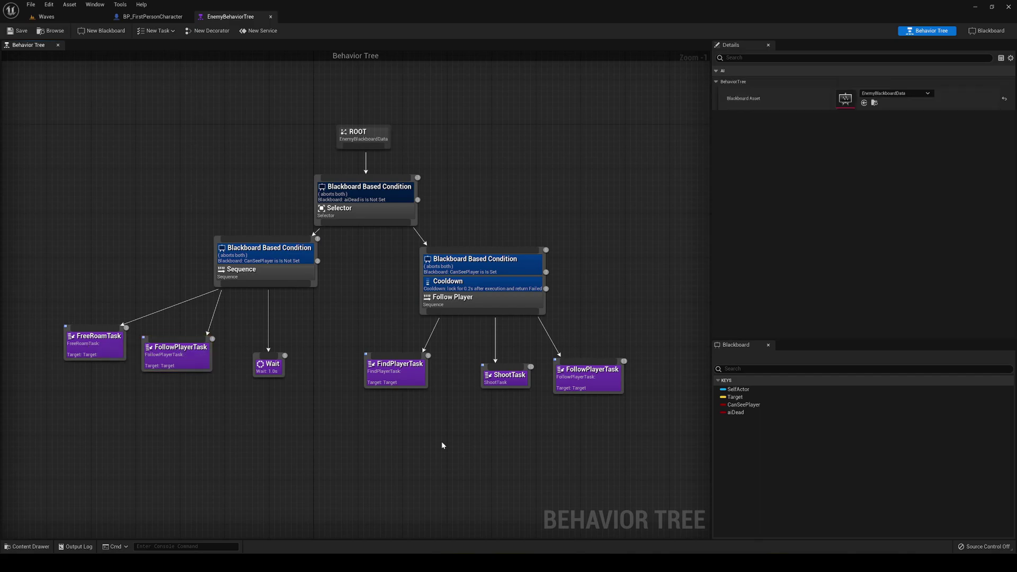
double_click(392, 386)
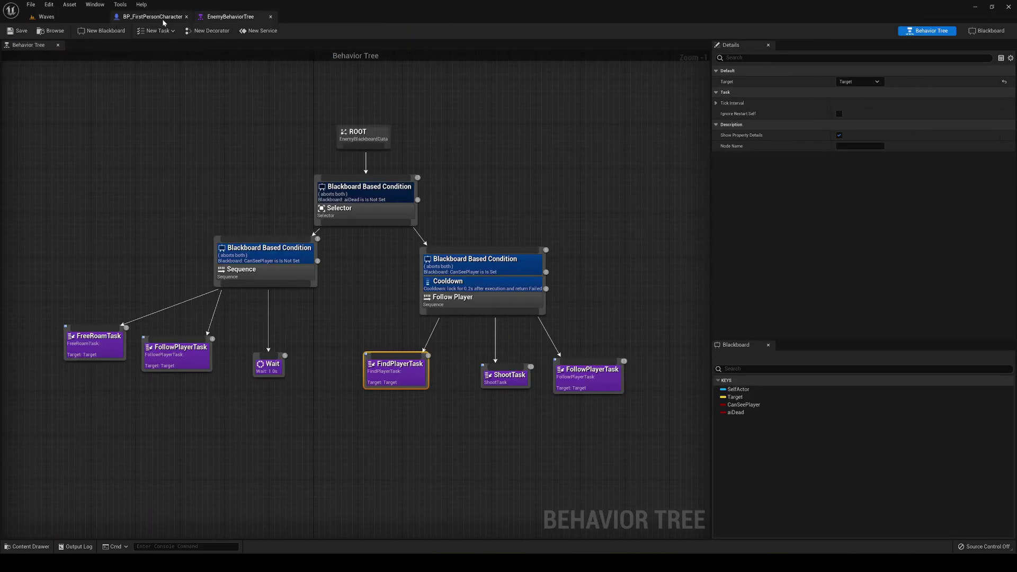
Step: Close EnemyBehaviorTree, return to the Waves level and open the BP_Bullet blueprint from the Blueprints folder
left_click(165, 21)
middle_click(239, 18)
left_click(88, 18)
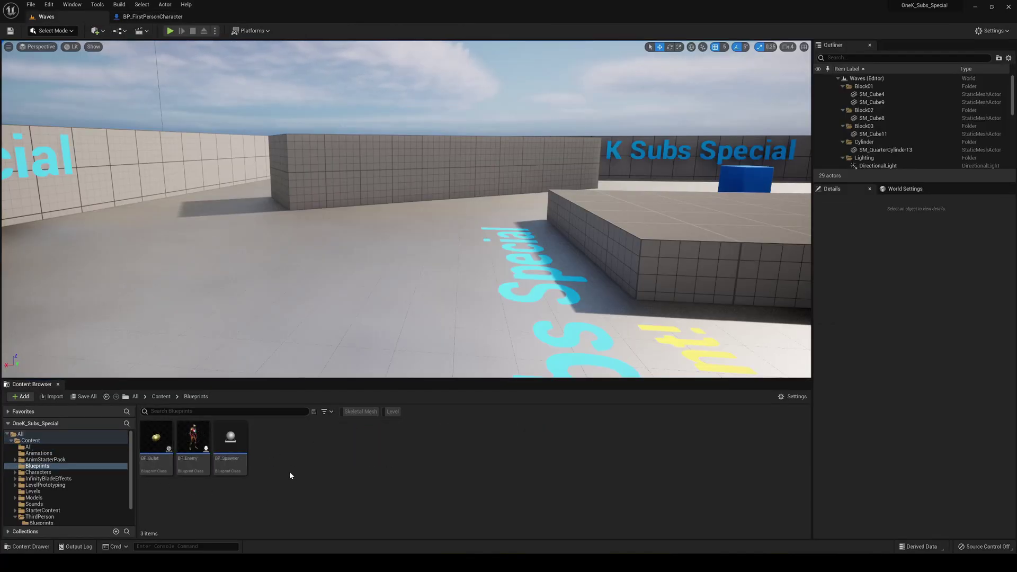
double_click(155, 442)
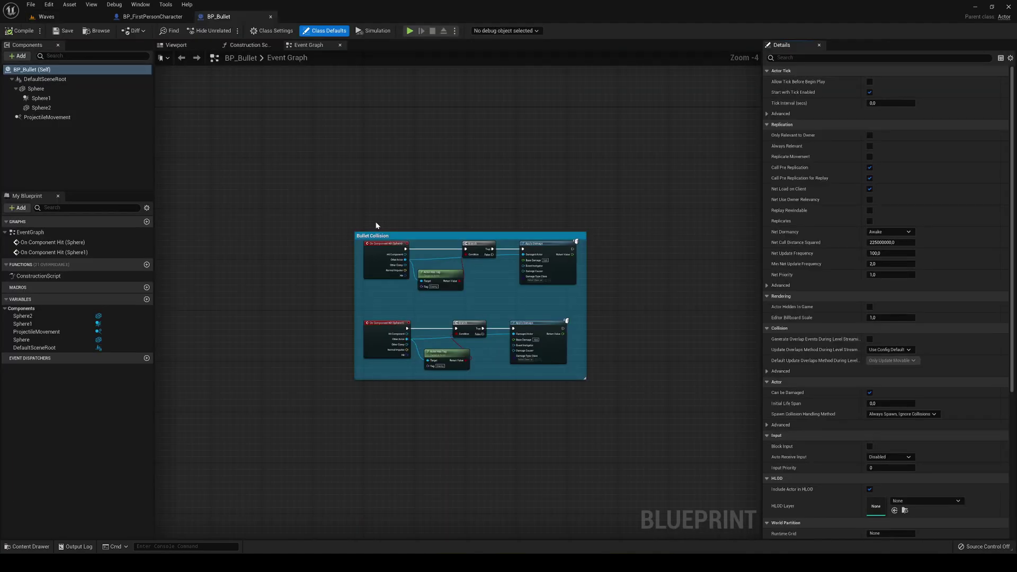
Step: Examine the bullet's Sphere and ProjectileMovement components in the blueprint viewport and its Bullet Collision comment group in the event graph
left_click(189, 44)
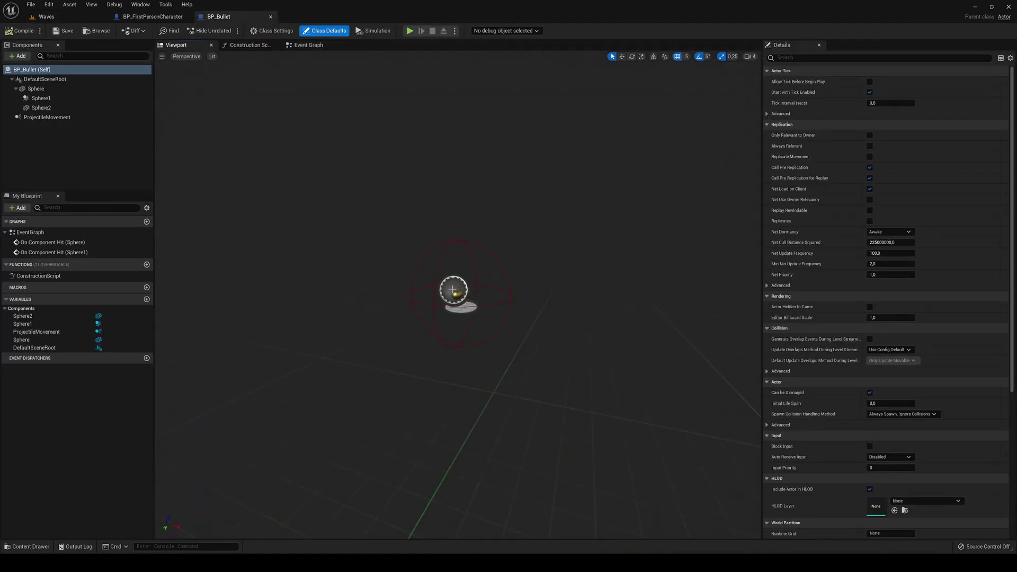
left_click(36, 88)
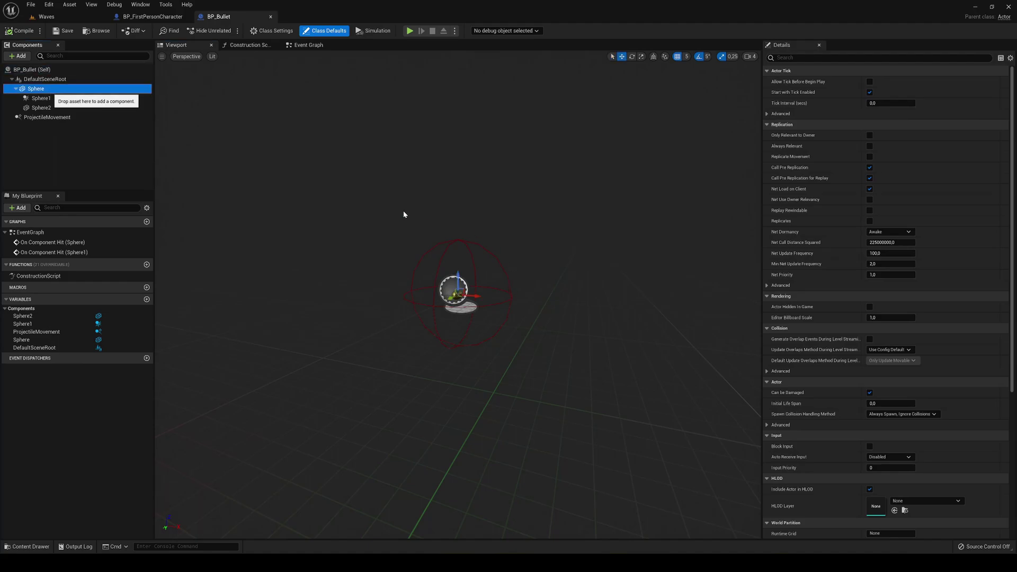
scroll(480, 349, "up", 5)
scroll(484, 335, "down", 5)
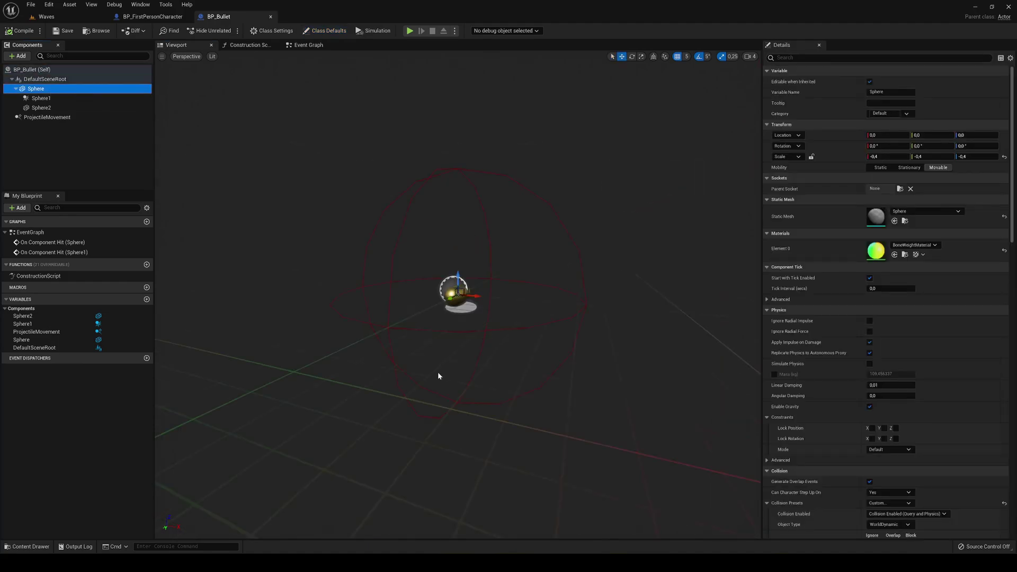
left_click(43, 118)
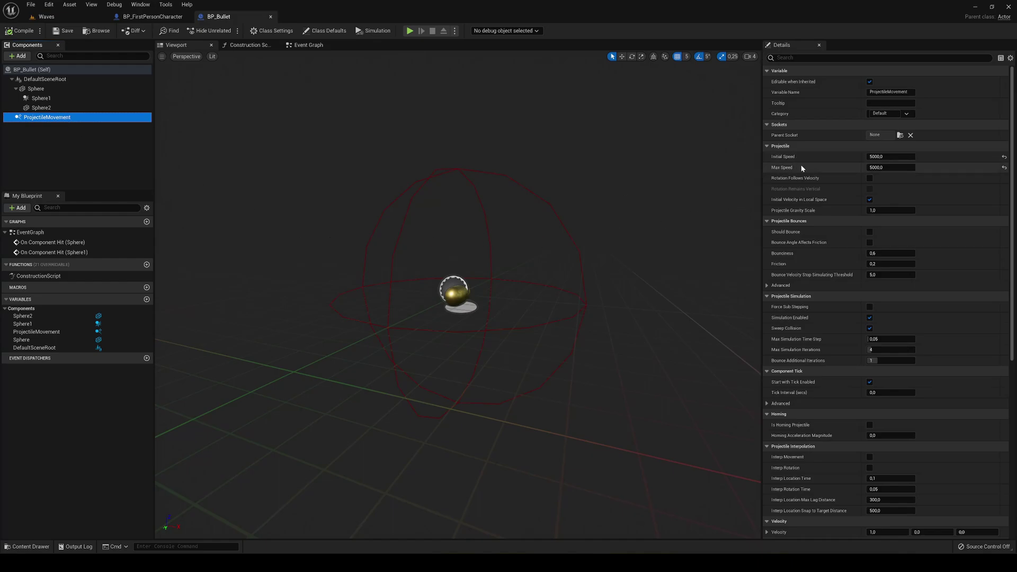
left_click(308, 45)
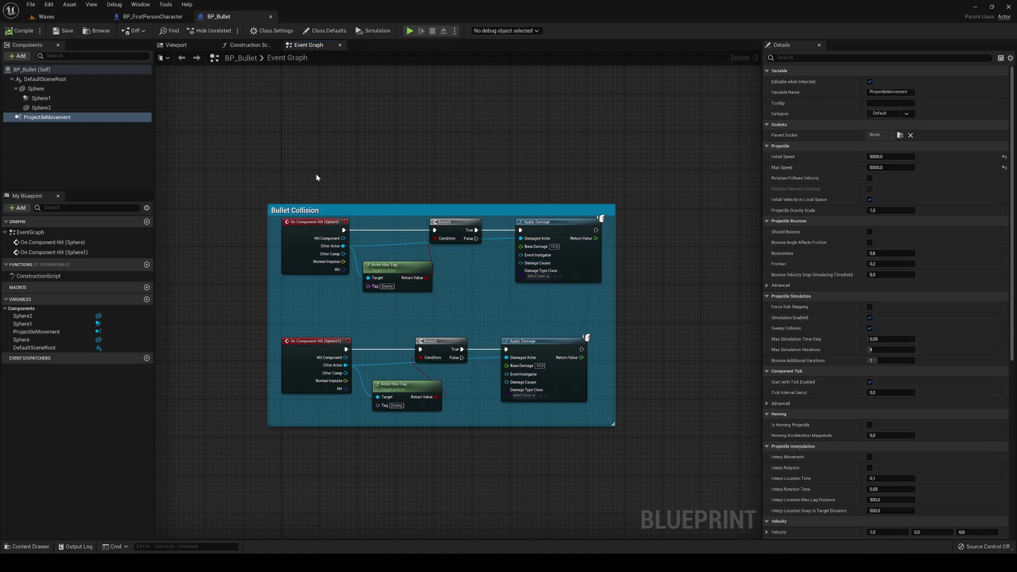
Step: Return to the Waves level and open the BP_Enemy blueprint from the Blueprints folder
left_click(86, 21)
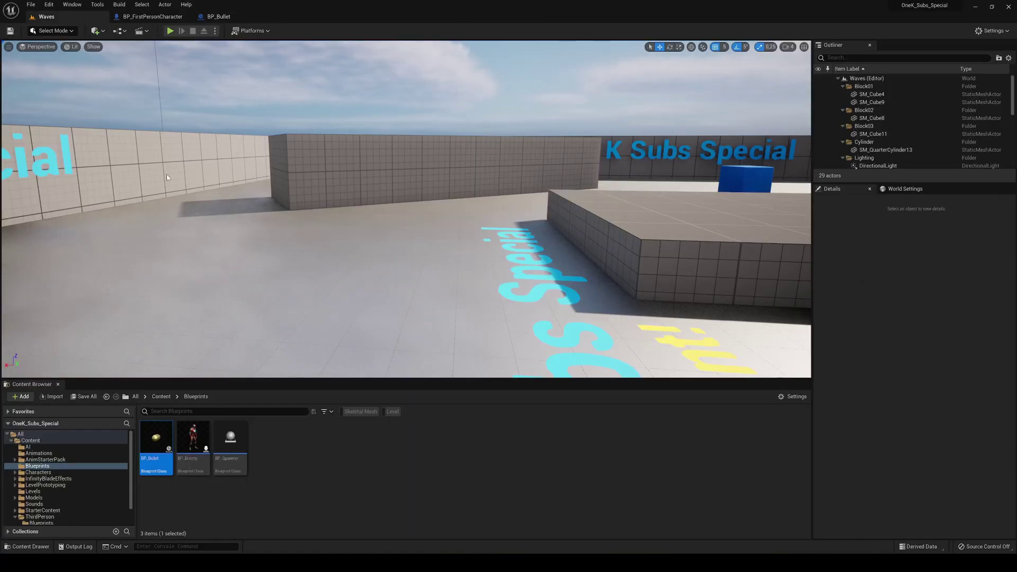
left_click(201, 439)
double_click(200, 439)
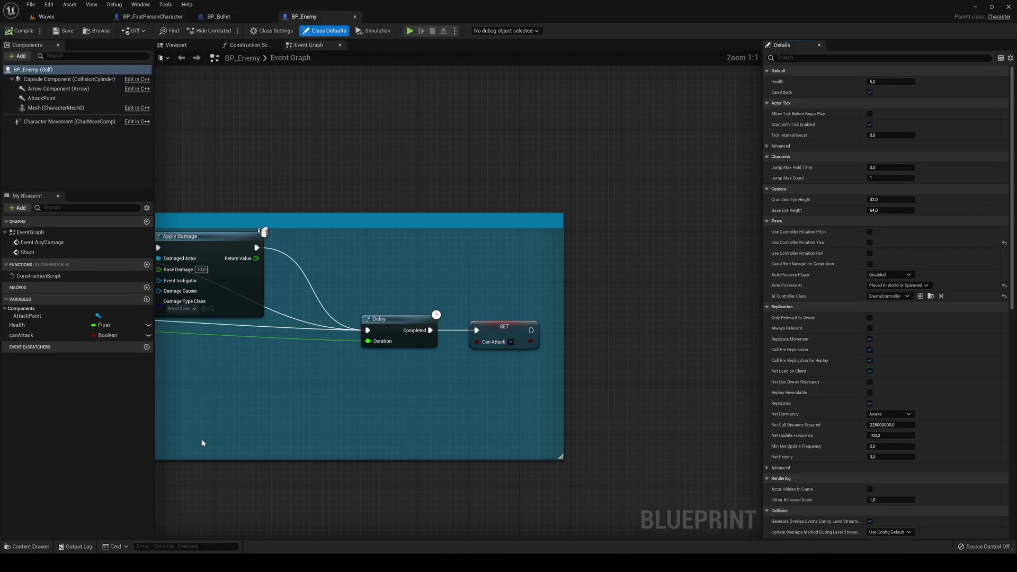
Step: Examine the Enemy Health comment group in the enemy blueprint's event graph, starting from Event AnyDamage
scroll(421, 182, "down", 5)
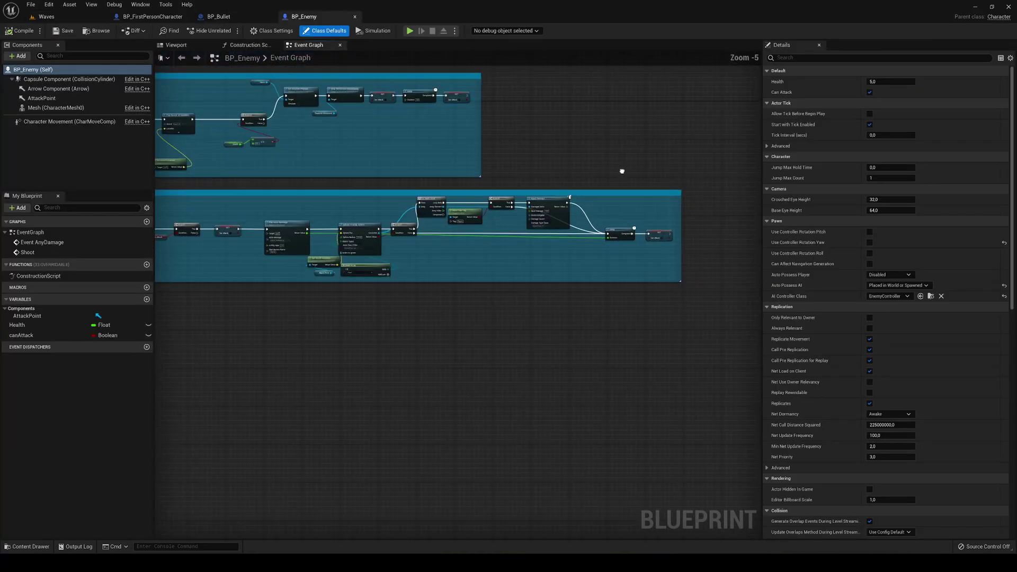
right_click_drag(457, 167, 696, 230)
right_click_drag(472, 243, 511, 273)
scroll(370, 250, "down", 1)
scroll(367, 263, "up", 1)
right_click_drag(339, 291, 219, 220)
scroll(322, 217, "down", 1)
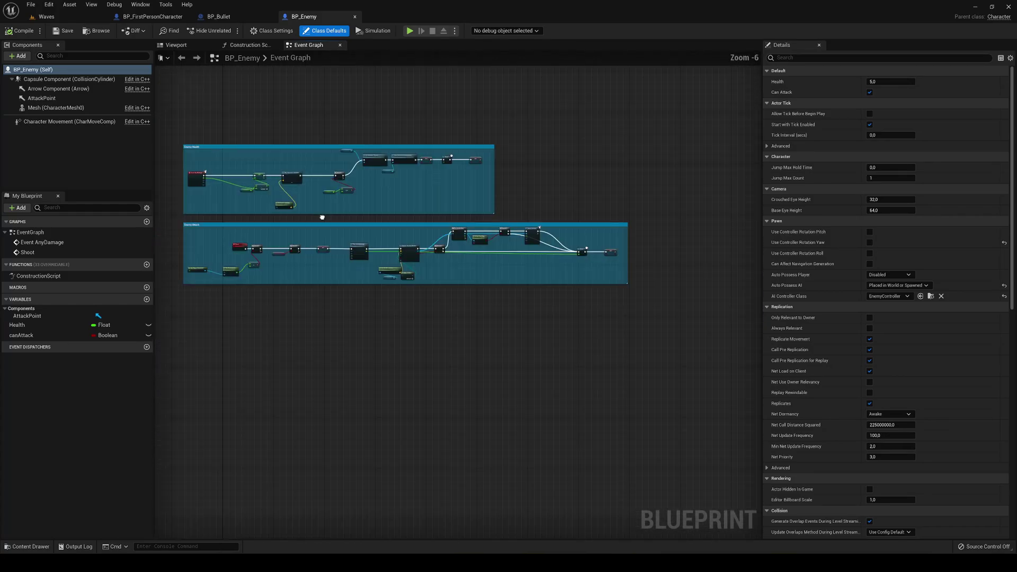
right_click_drag(322, 217, 345, 231)
scroll(287, 257, "up", 1)
right_click_drag(214, 197, 356, 285)
scroll(348, 261, "up", 3)
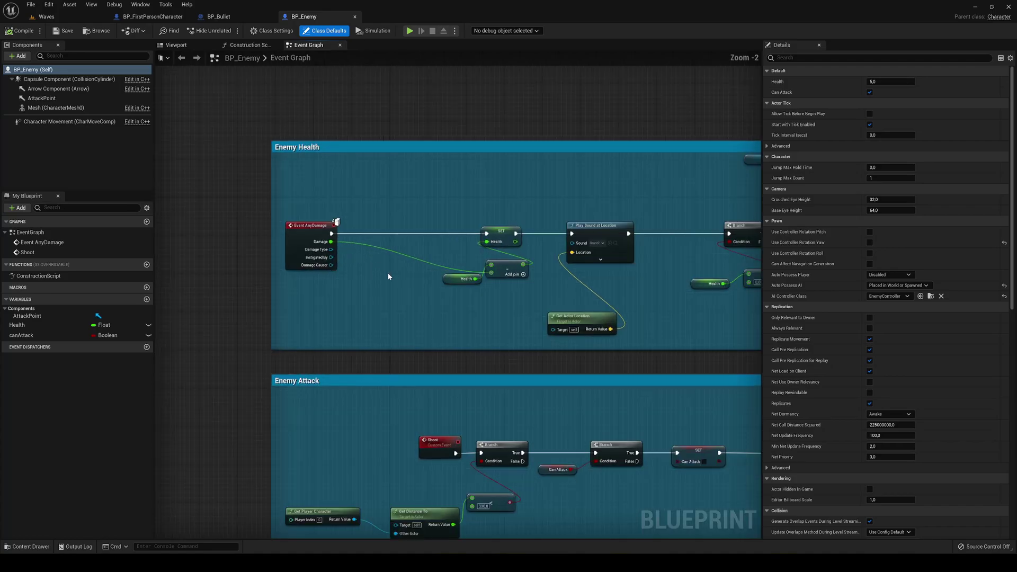
right_click_drag(272, 345, 208, 346)
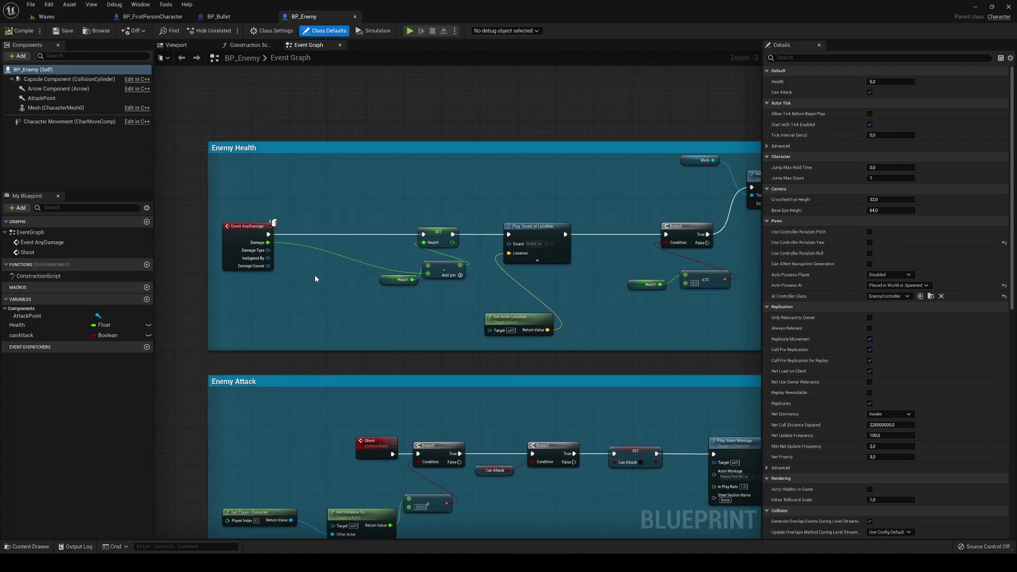
Step: Examine the Enemy Attack comment group's node chain in the enemy blueprint's event graph
scroll(316, 279, "down", 3)
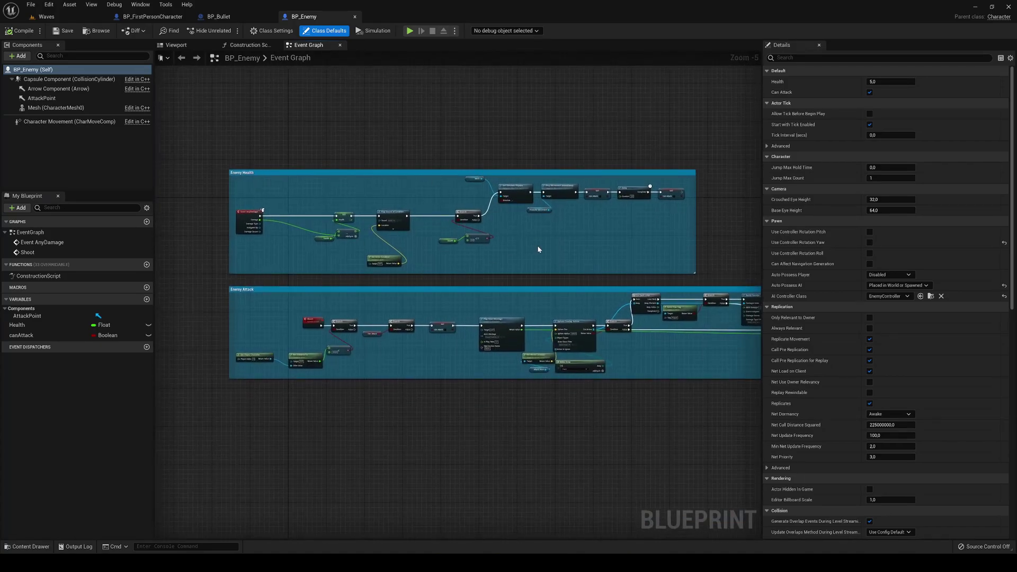
right_click_drag(508, 277, 540, 195)
scroll(288, 210, "up", 1)
right_click_drag(486, 229, 412, 236)
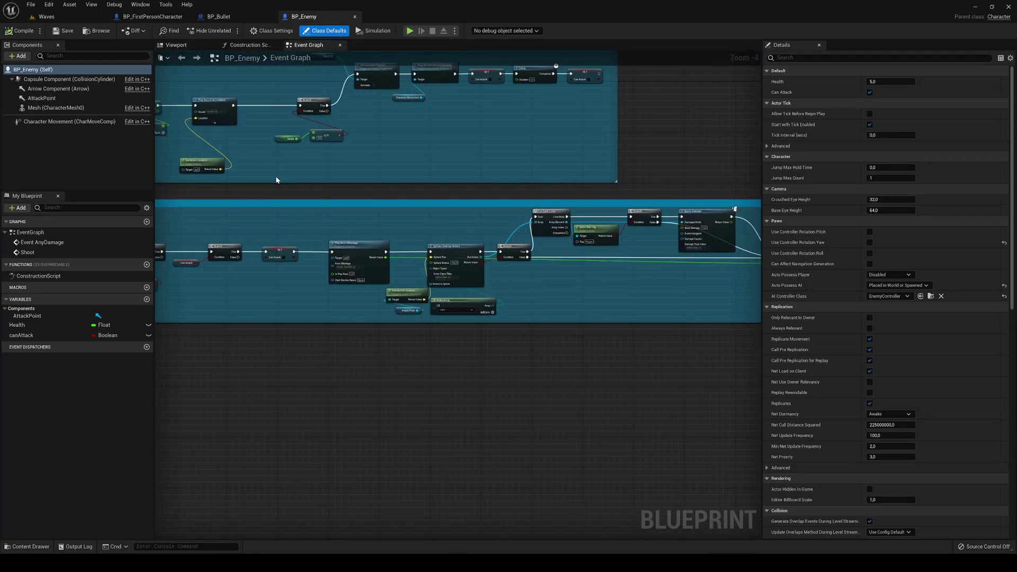
right_click_drag(291, 202, 356, 211)
scroll(356, 210, "down", 1)
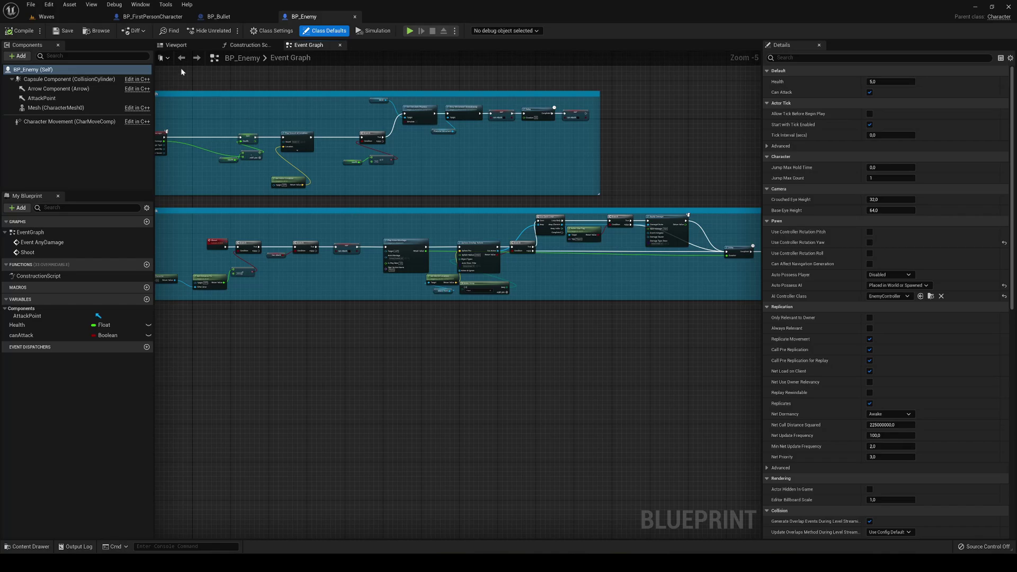
Step: Open the BP_Spawner blueprint from the Blueprints folder and examine its Spawner Logic comment group
left_click(46, 16)
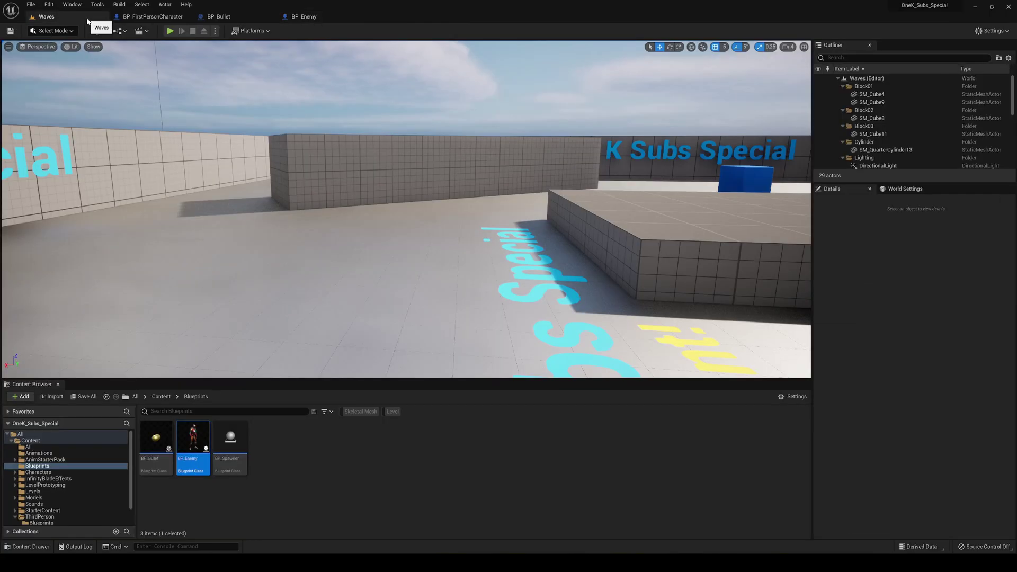
double_click(227, 437)
right_click_drag(335, 278, 353, 348)
scroll(345, 294, "up", 1)
scroll(311, 223, "up", 1)
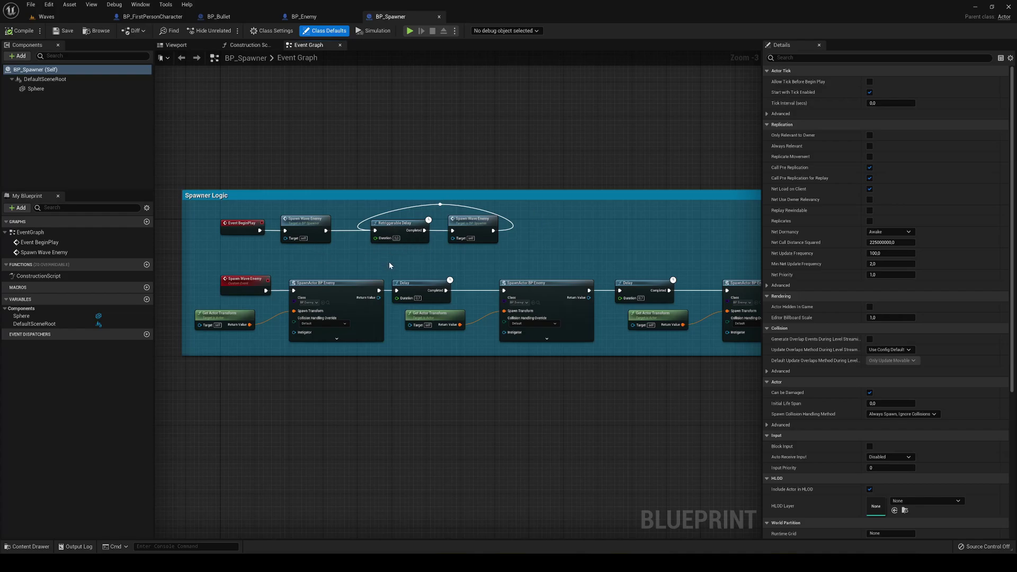
scroll(389, 261, "down", 1)
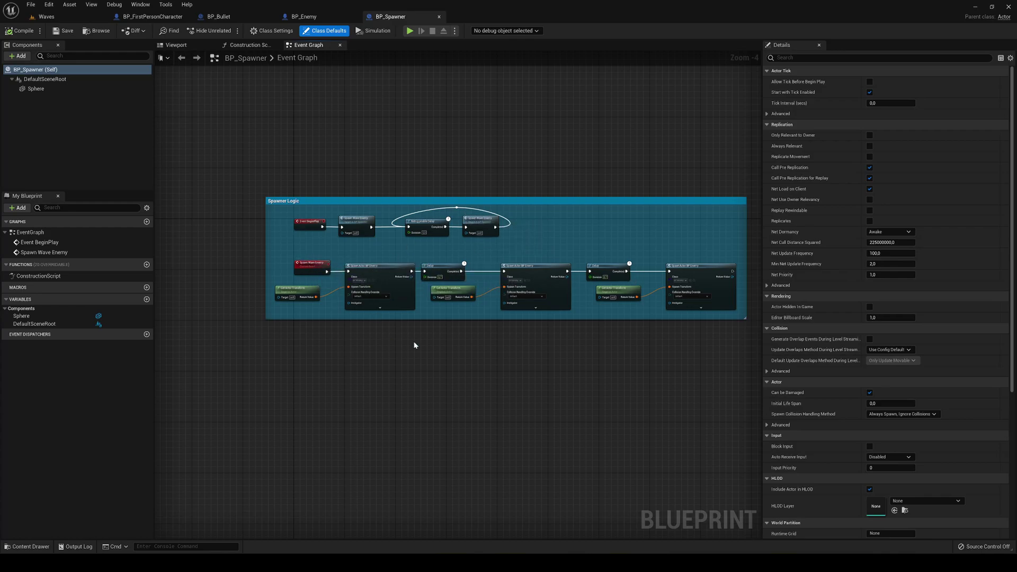
right_click_drag(577, 346, 513, 361)
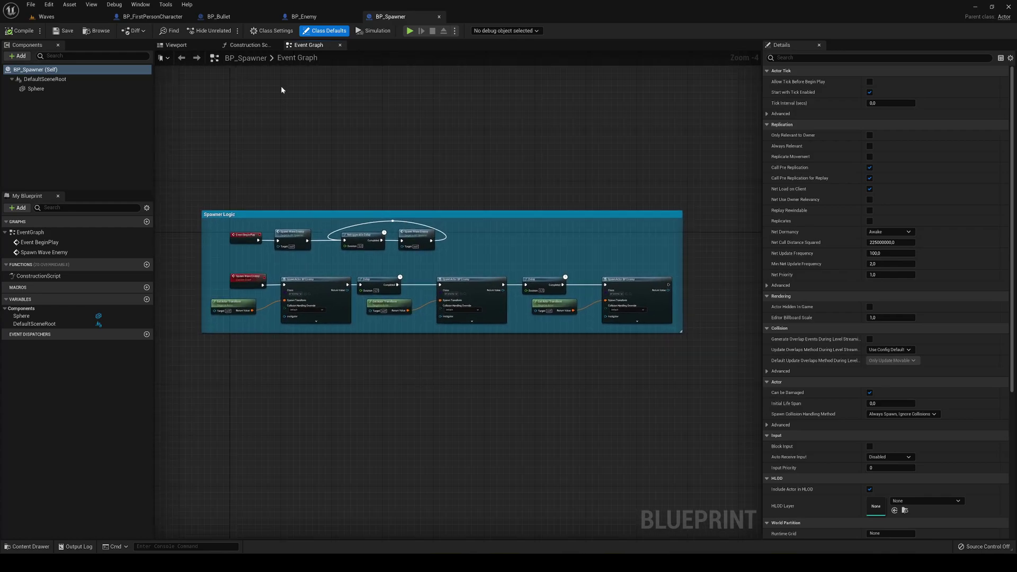
Step: Open the WP_HUD widget from the UI folder and examine its timer text and health bar layout
left_click(43, 19)
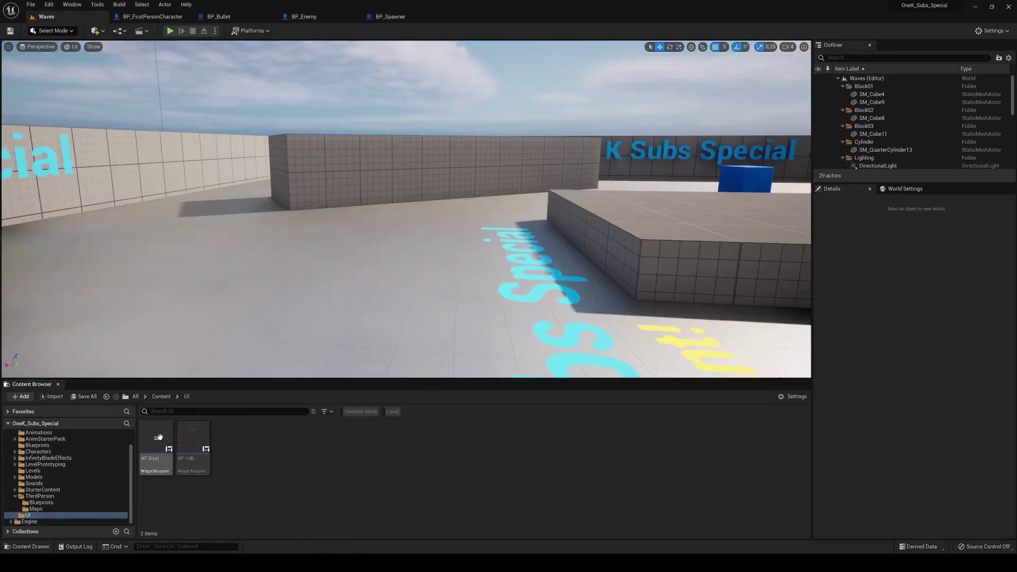
left_click(194, 439)
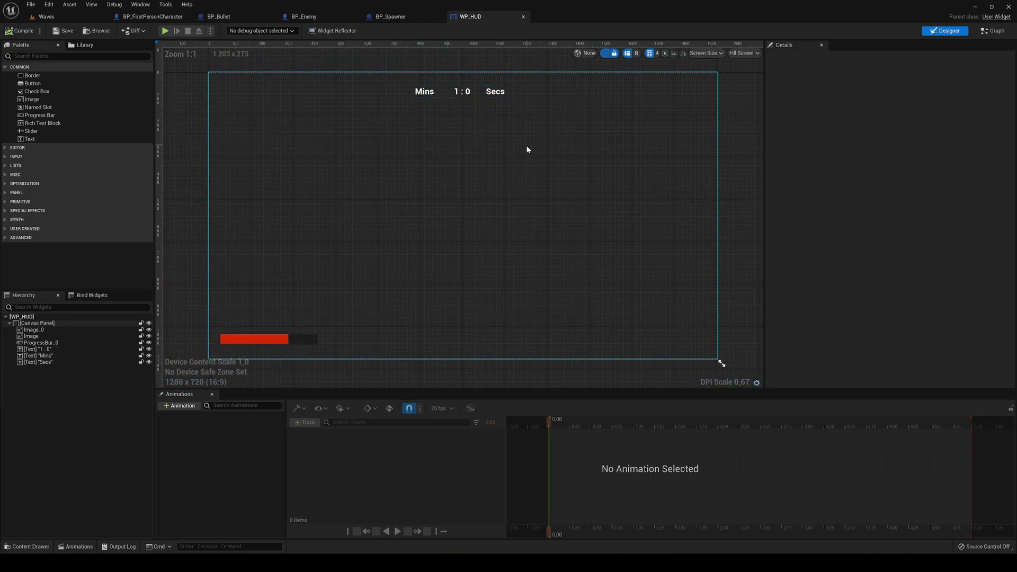
right_click_drag(369, 244, 392, 196)
right_click_drag(366, 250, 325, 298)
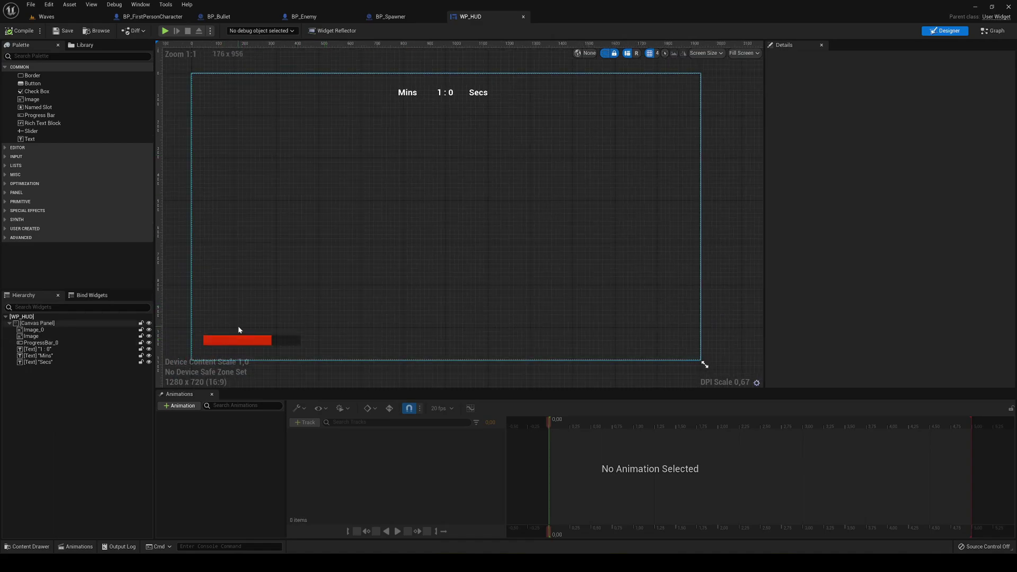
Step: Examine the Timer comment group in the HUD widget's event graph
left_click(994, 32)
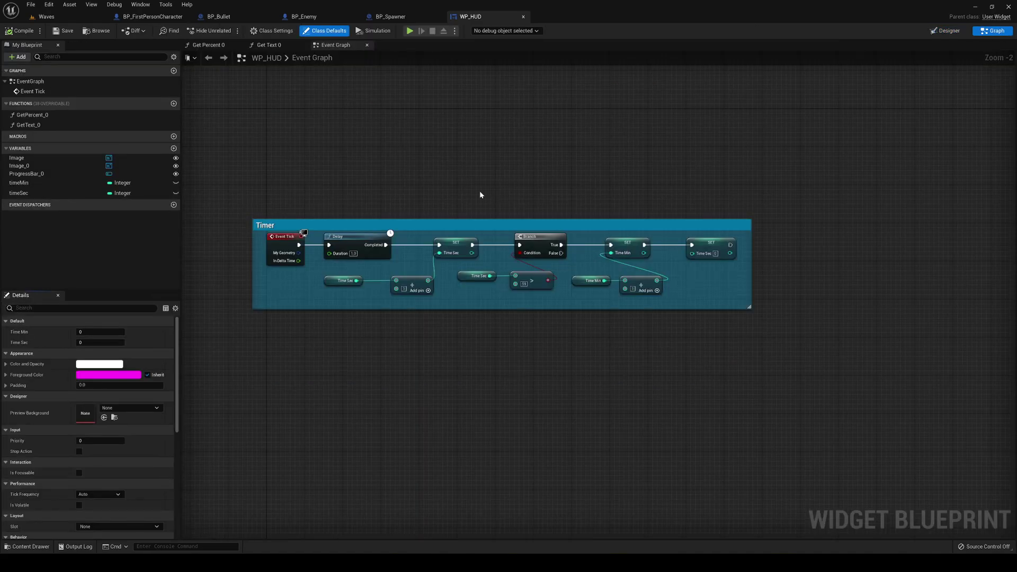
right_click_drag(479, 191, 456, 177)
scroll(458, 179, "down", 1)
left_click_drag(255, 200, 698, 345)
scroll(345, 291, "up", 1)
mouse_move(423, 366)
right_mouse_down()
mouse_move(404, 361)
mouse_move(427, 362)
right_mouse_up()
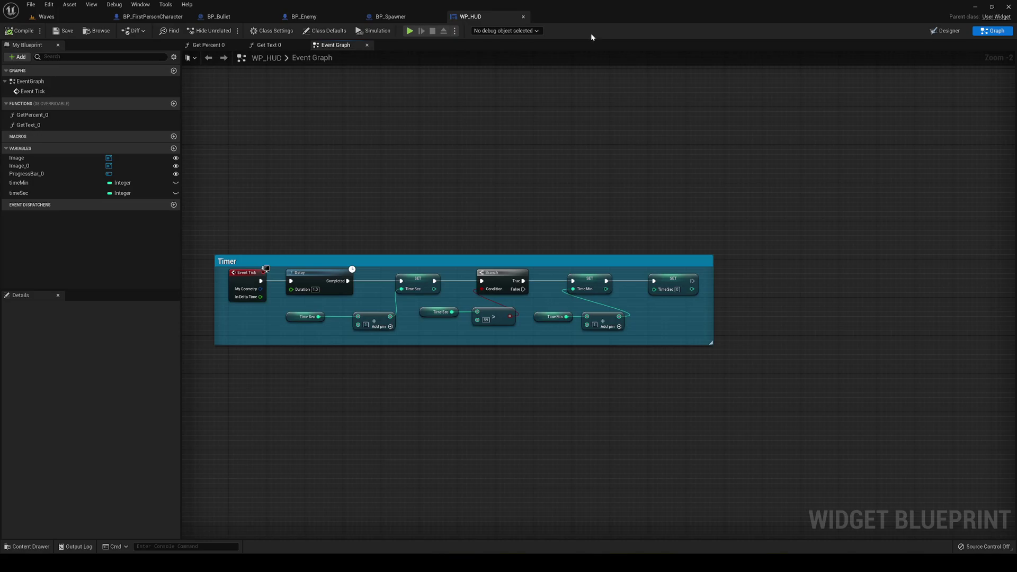
Step: Open the WP_Dead widget from the UI folder, examine its layout and Retry Btn graph, and return to the Waves level
left_click(47, 17)
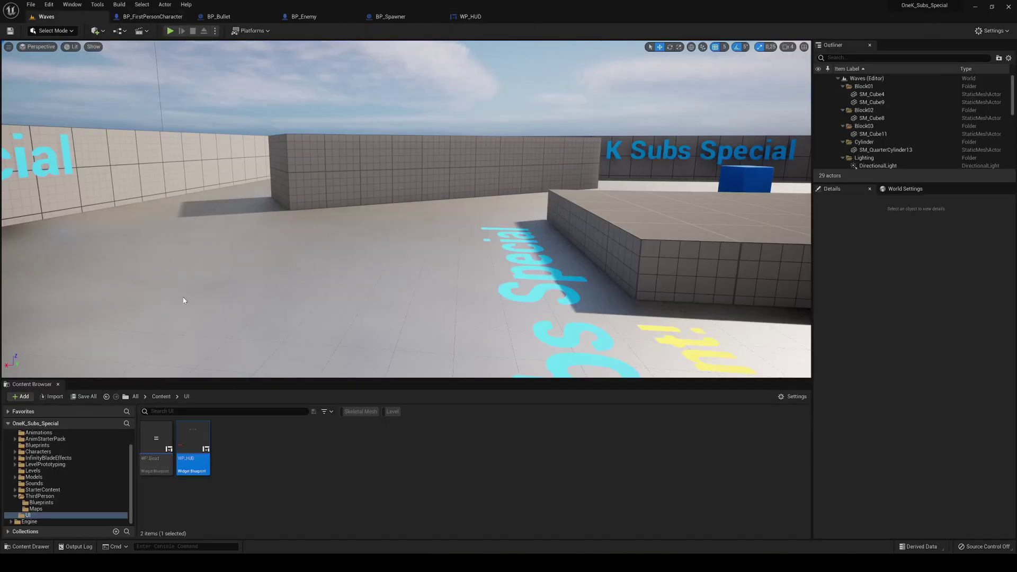
double_click(162, 431)
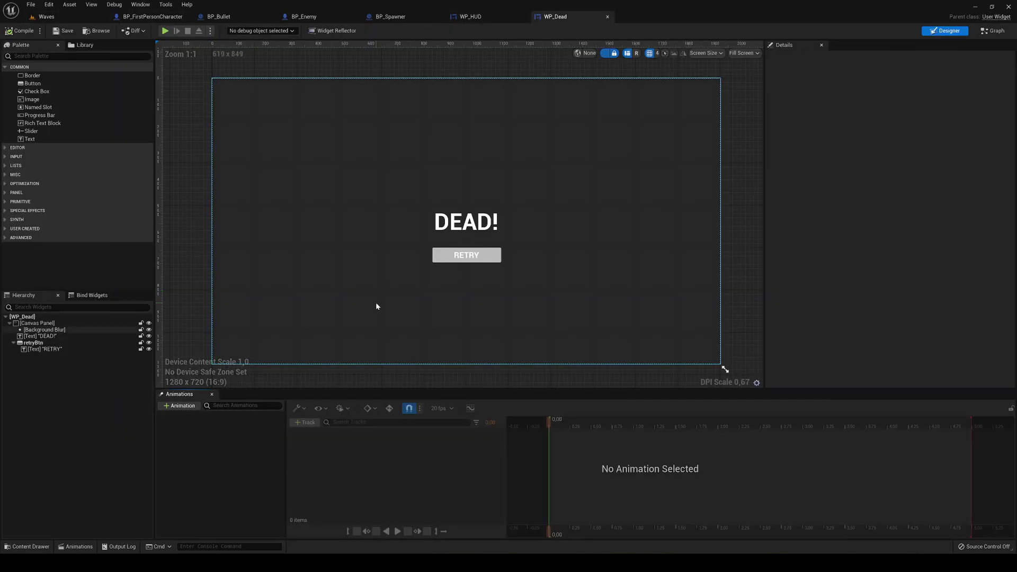
left_click(993, 30)
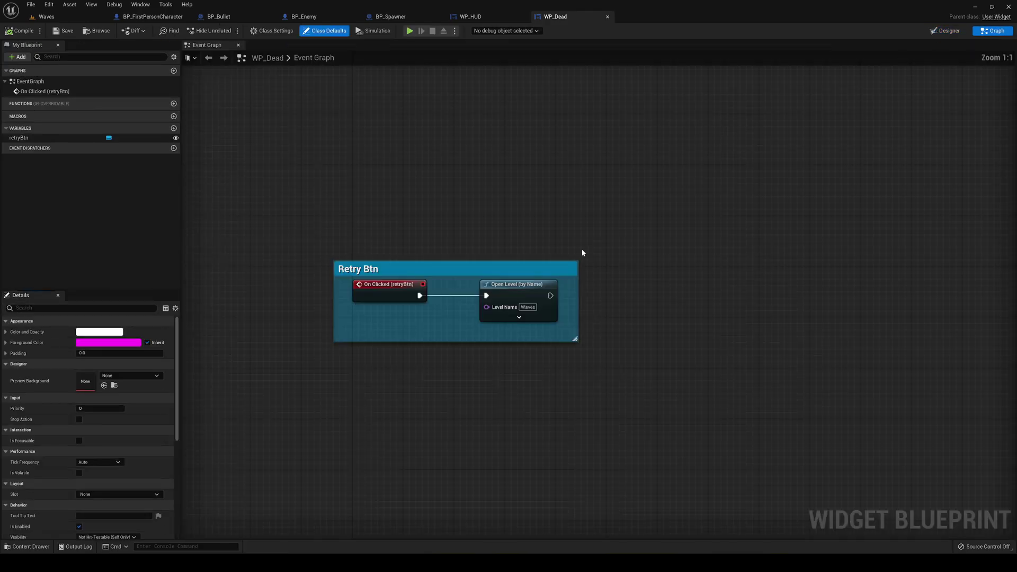
right_click_drag(399, 248, 411, 218)
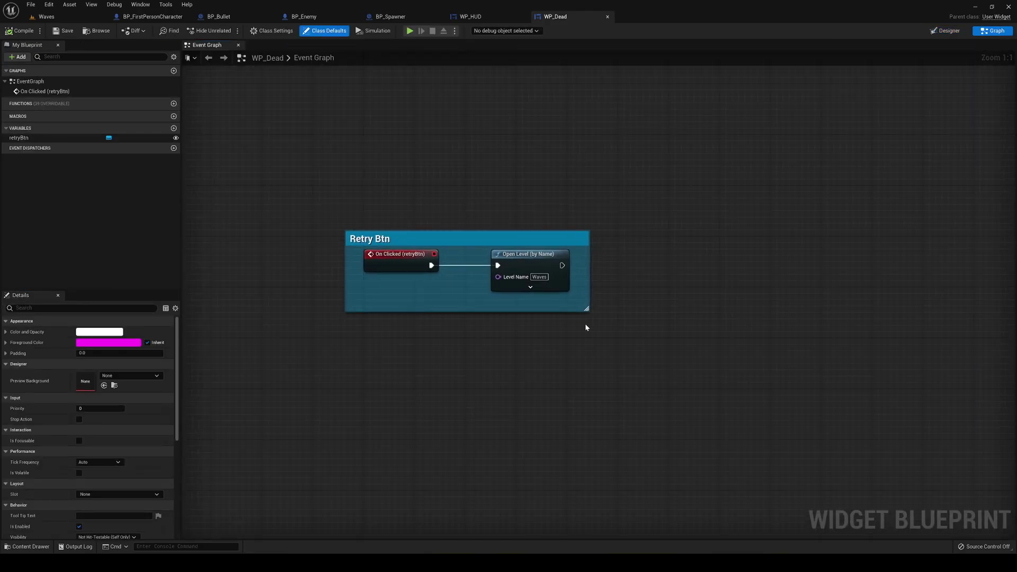
left_click(946, 30)
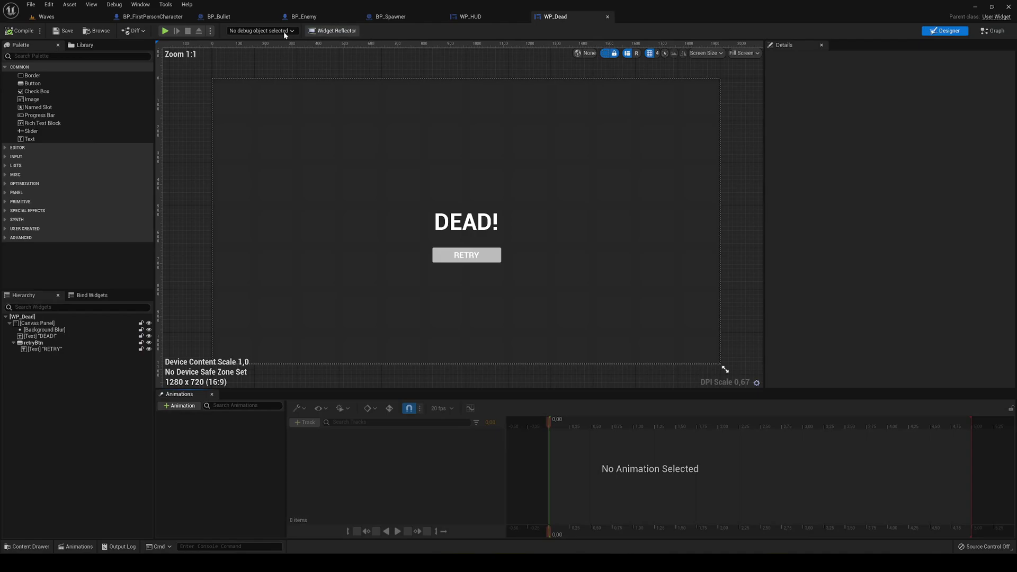
left_click(96, 19)
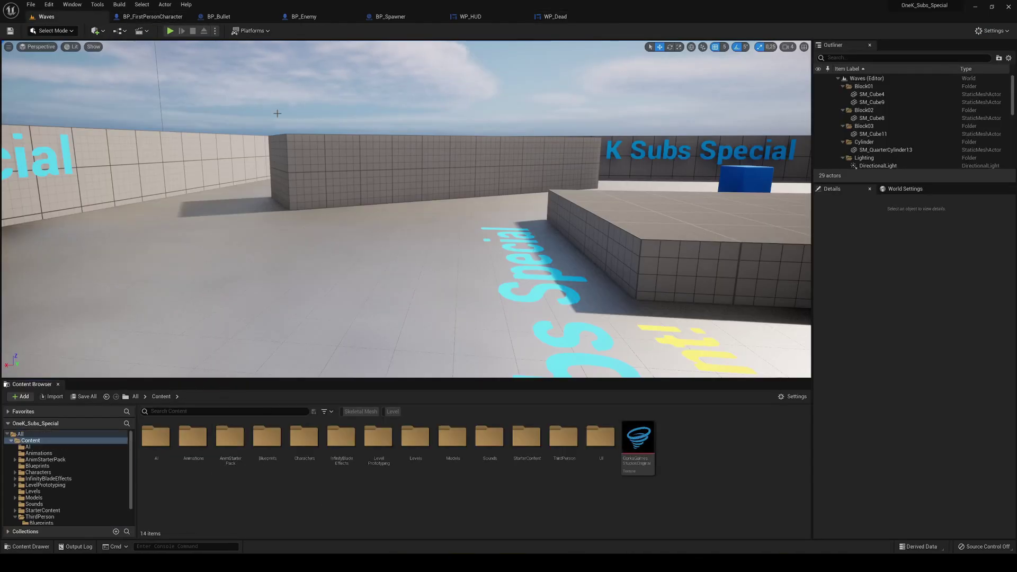
Step: Play-test the Waves level by moving around the arena and shooting the attacking enemies, and end the play session
left_click(170, 31)
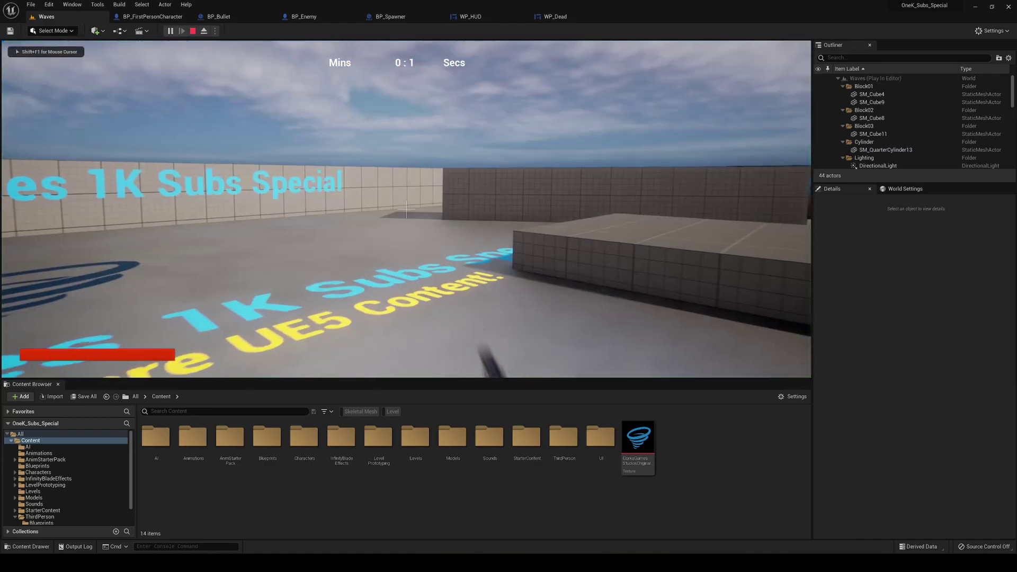
key("w")
left_click(406, 209)
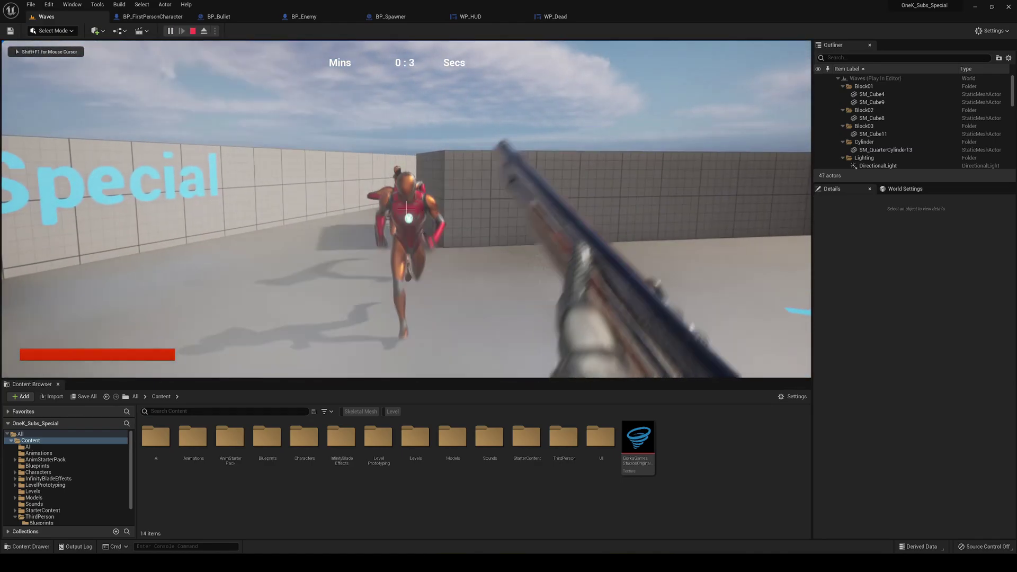
left_click(406, 209)
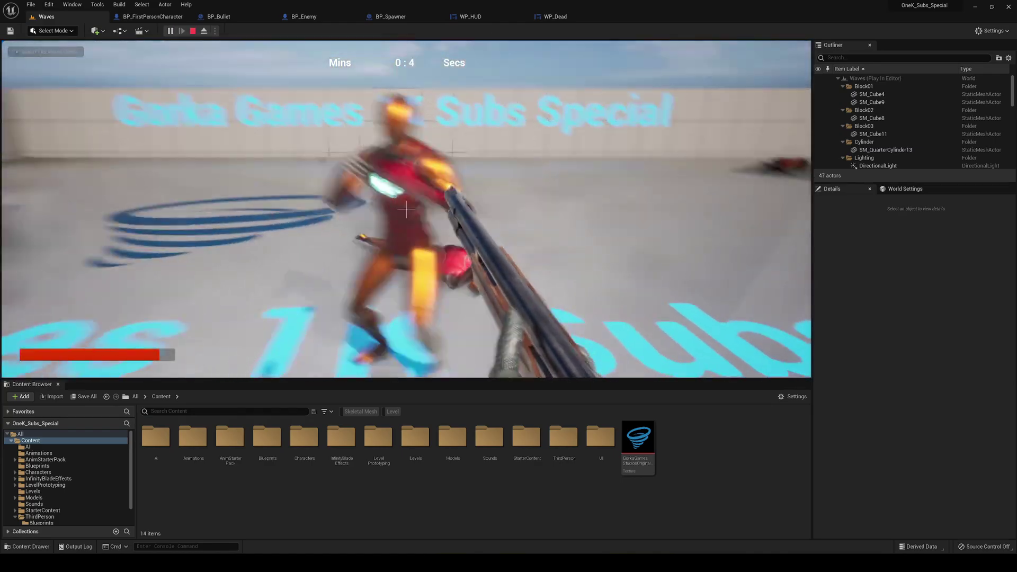
left_click(407, 209)
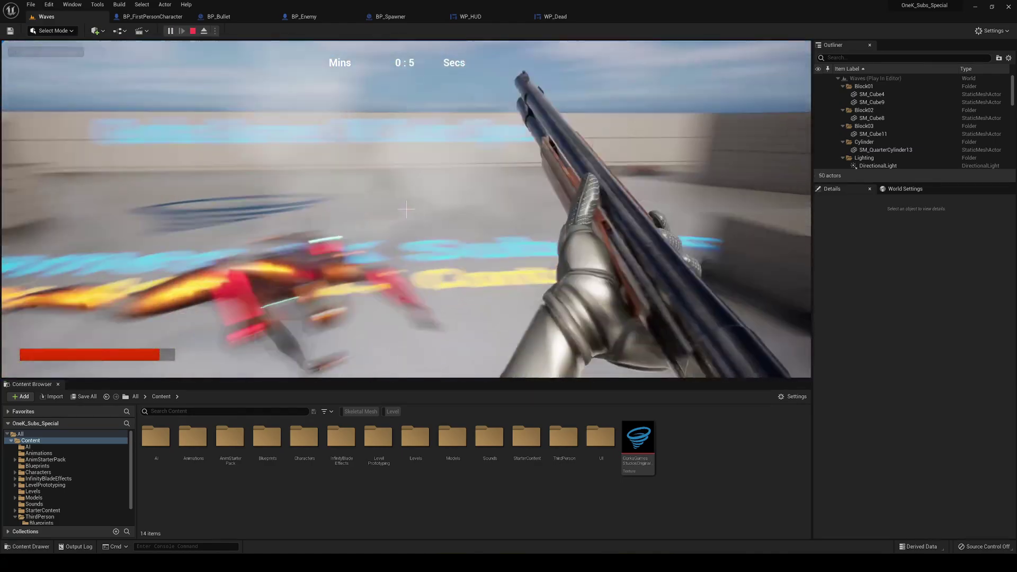
key("w")
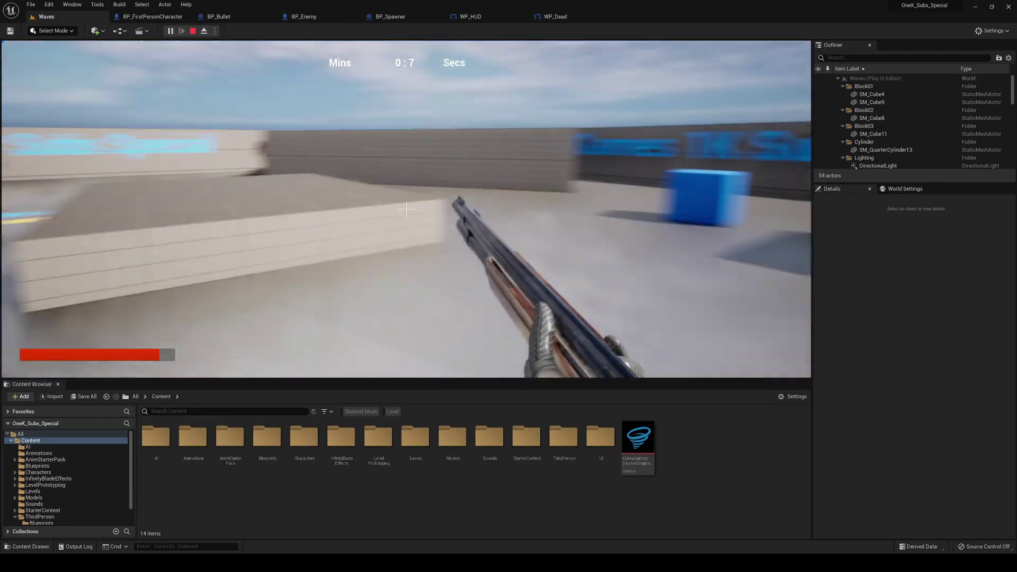
key("w")
key("space")
left_click(406, 209)
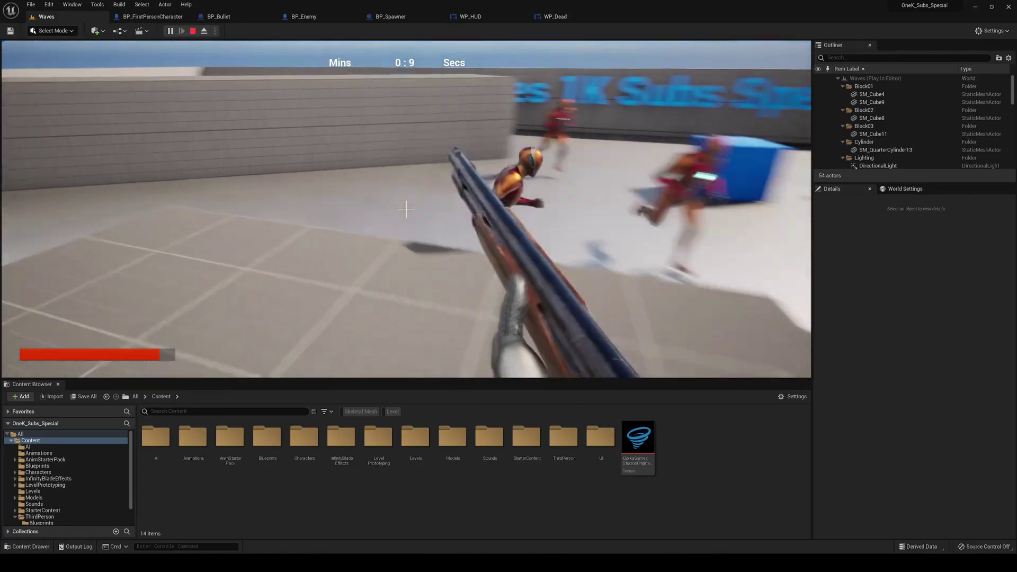
key("s")
left_click(407, 209)
left_click(406, 209)
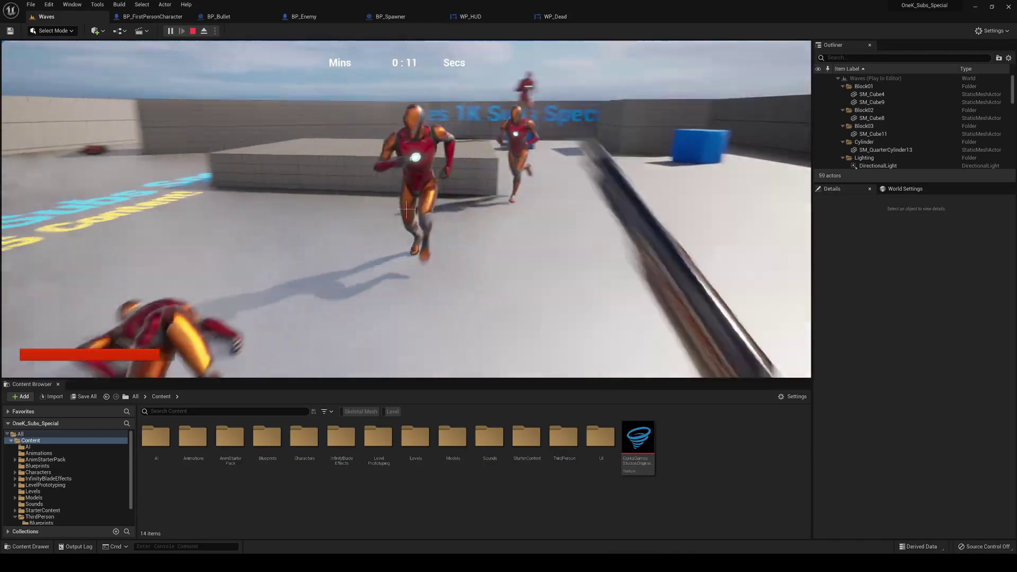
left_click(407, 210)
key("d")
left_click(406, 210)
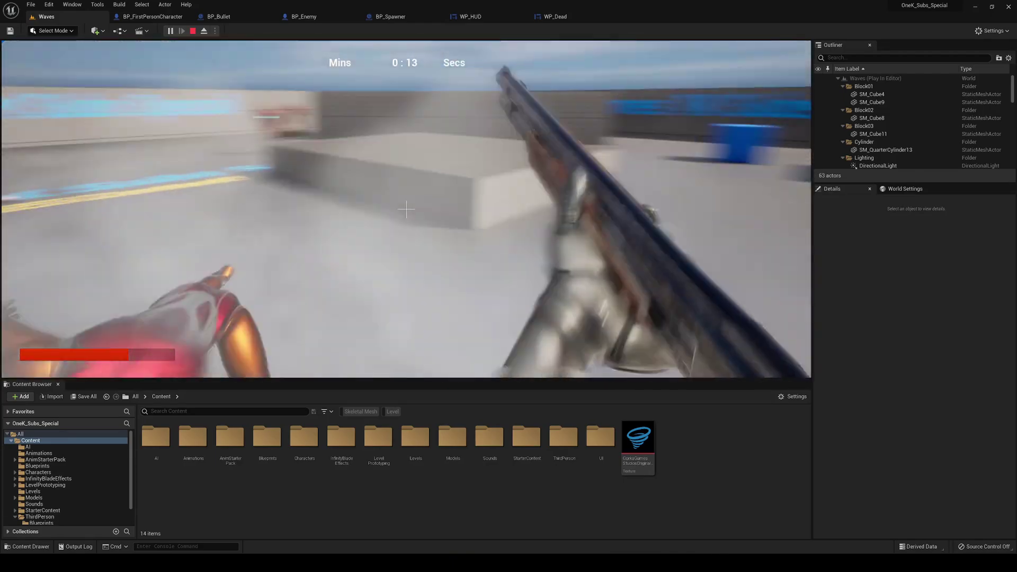
key("s")
left_click(407, 209)
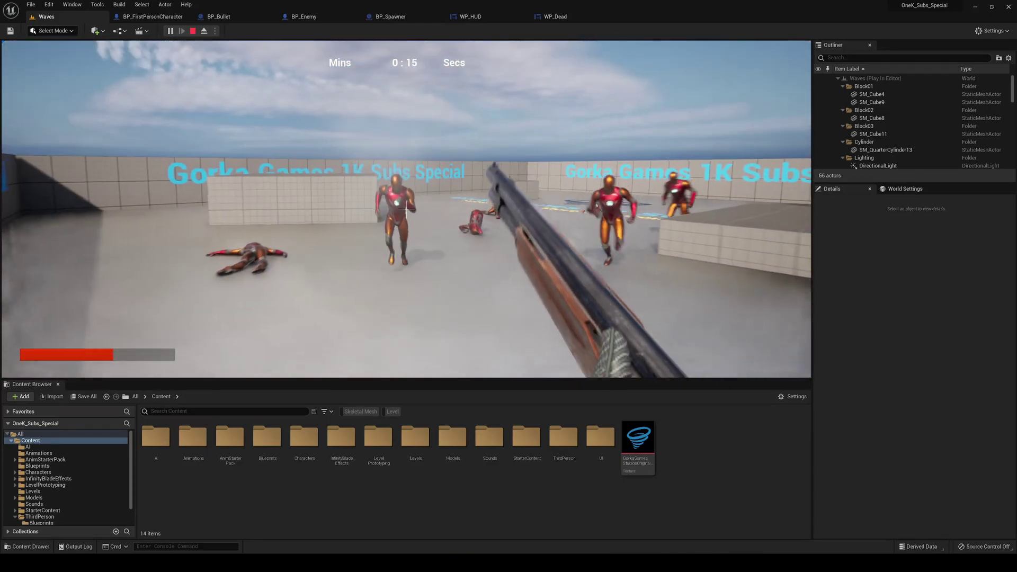
key("s")
left_click(406, 209)
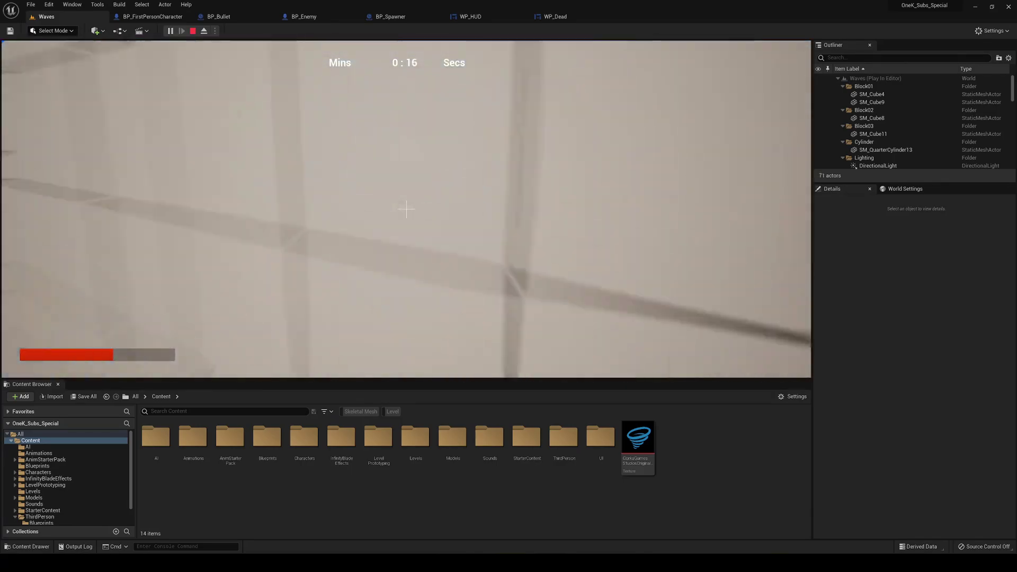
key("s")
left_click(407, 209)
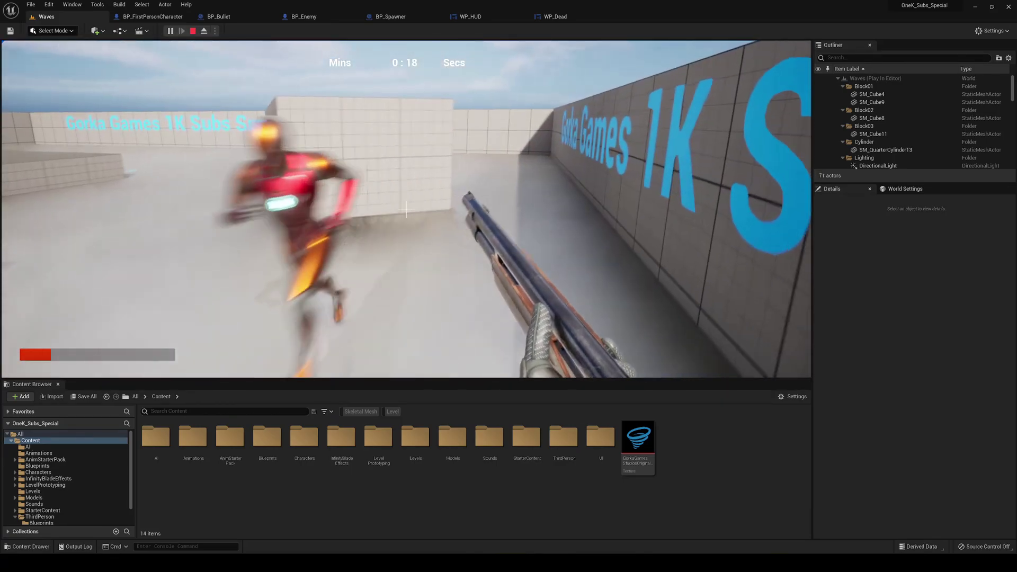
key("Escape")
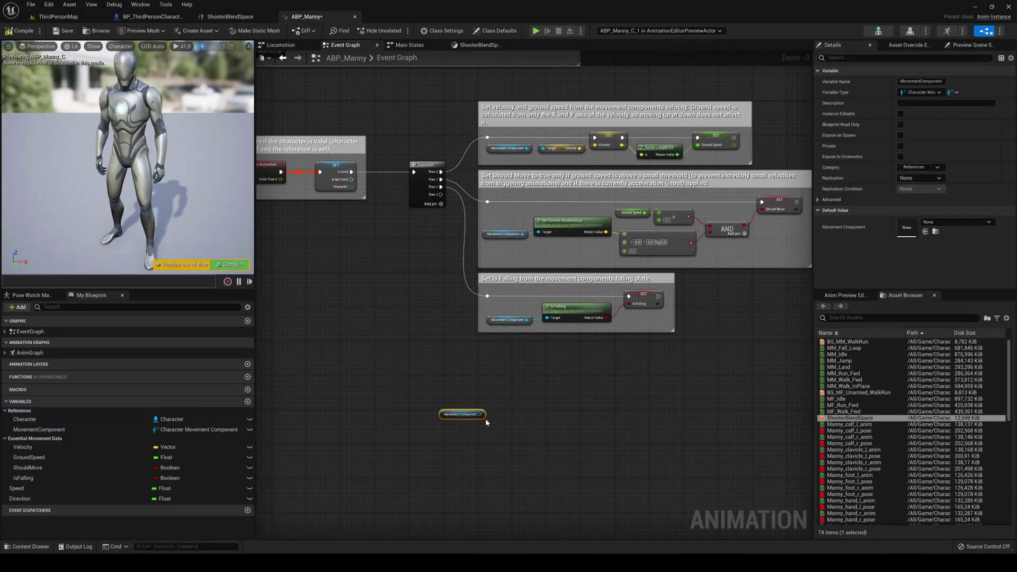
Step: Search the actions available from the Movement Component reference for a getter node in ABP_Manny's event graph
left_click_drag(481, 414, 497, 393)
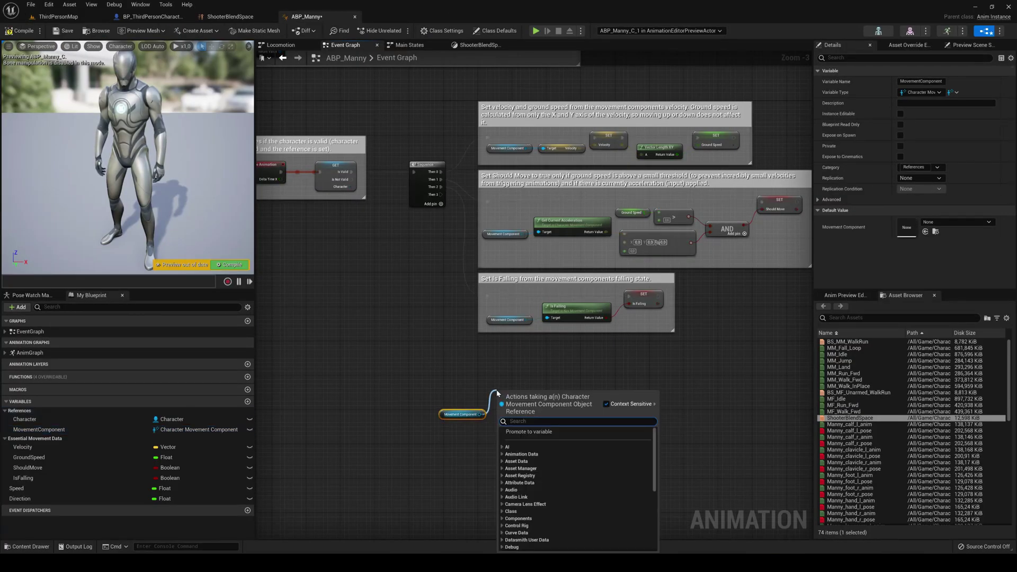
type("get")
key("Down")
key("Down")
key("Down")
key("Down")
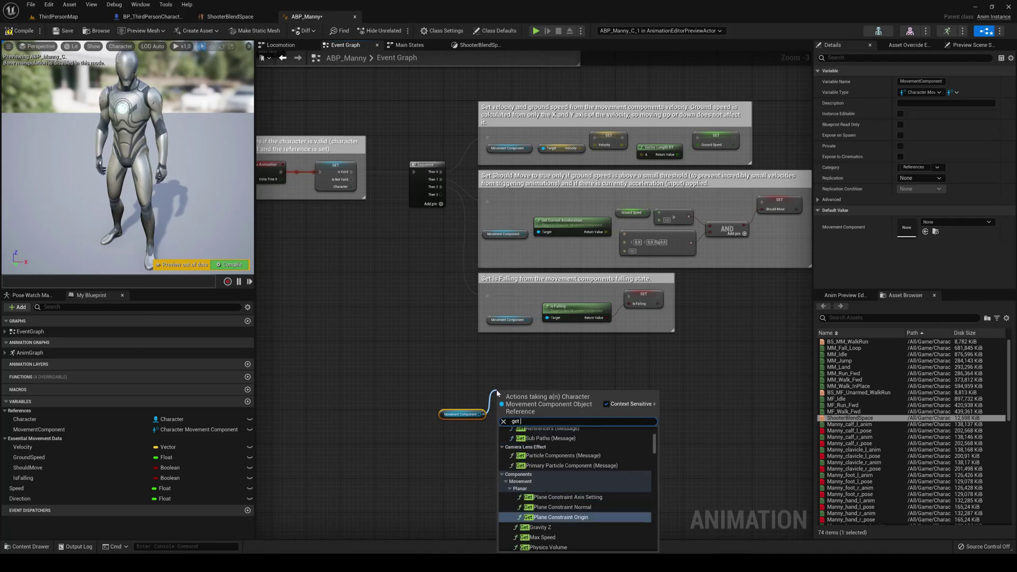
type("eloc")
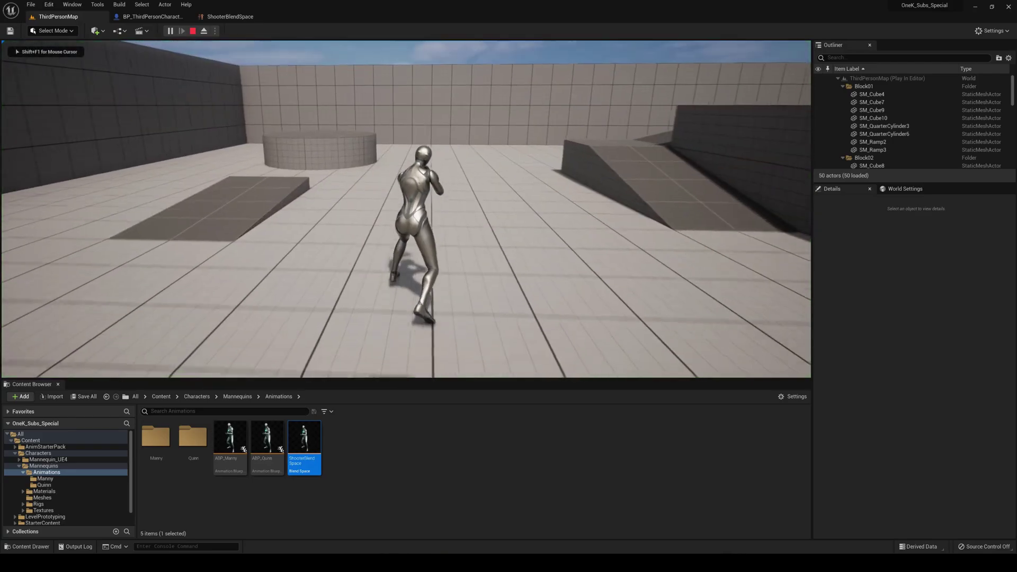
Step: Test the third-person character's movement by walking it forward, backward and sideways in ThirdPersonMap
key("s")
key("w")
key("a")
key("d")
key("w")
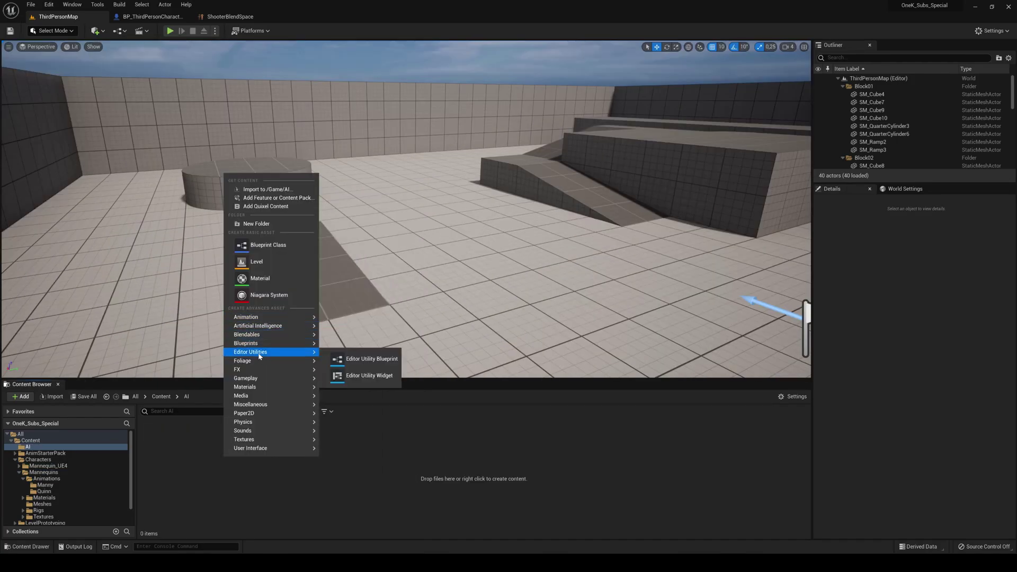
Step: Create a behavior tree named EnemyBehaviorTree and a blackboard asset in the AI folder
mouse_move(274, 327)
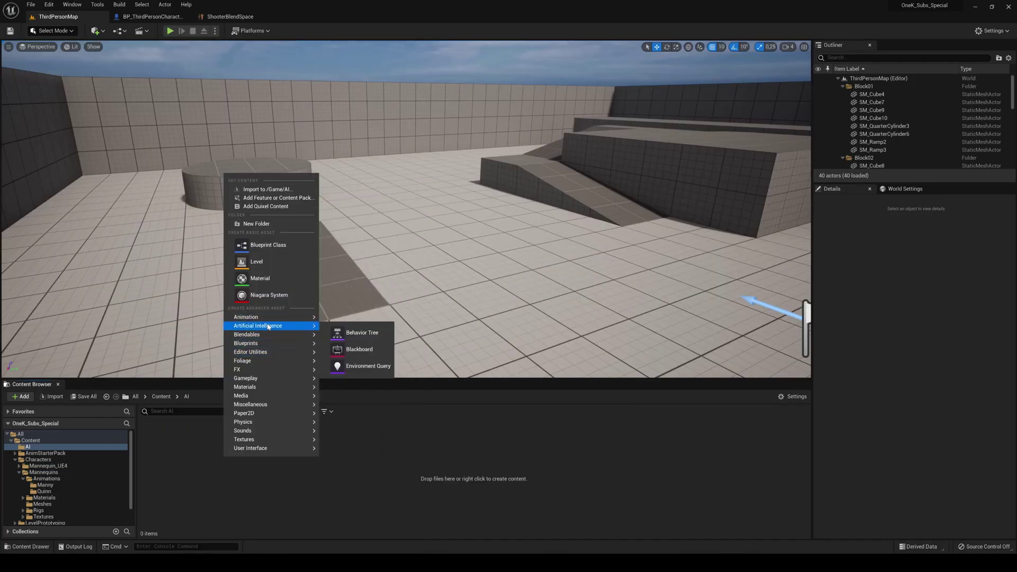
left_click(362, 333)
type("EnemyBehaviorTree")
key("Return")
right_click(227, 454)
left_click(362, 343)
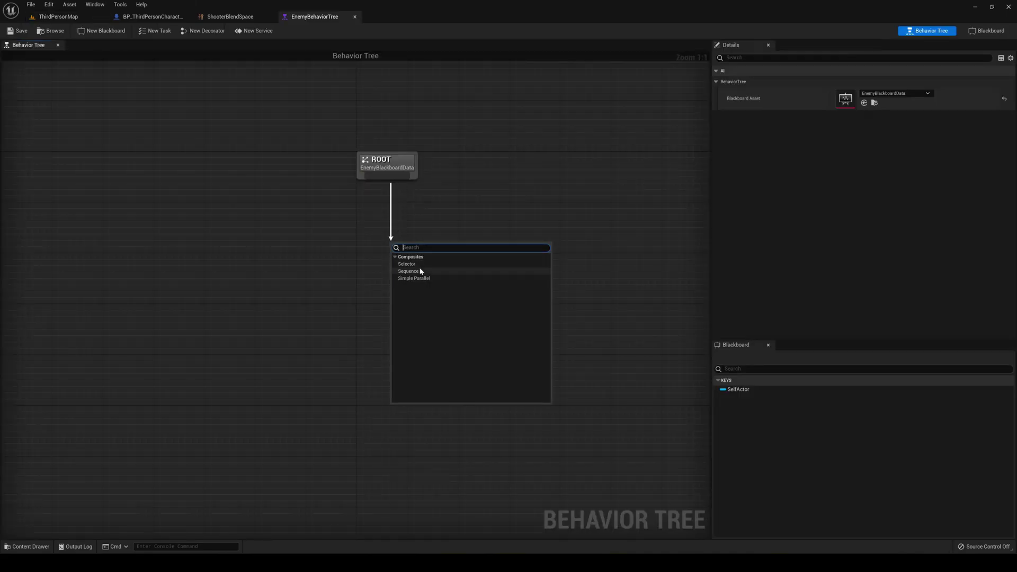
Step: Add a Selector under the behavior tree's root and a Move To task under the Follow Player sequence
left_click(422, 264)
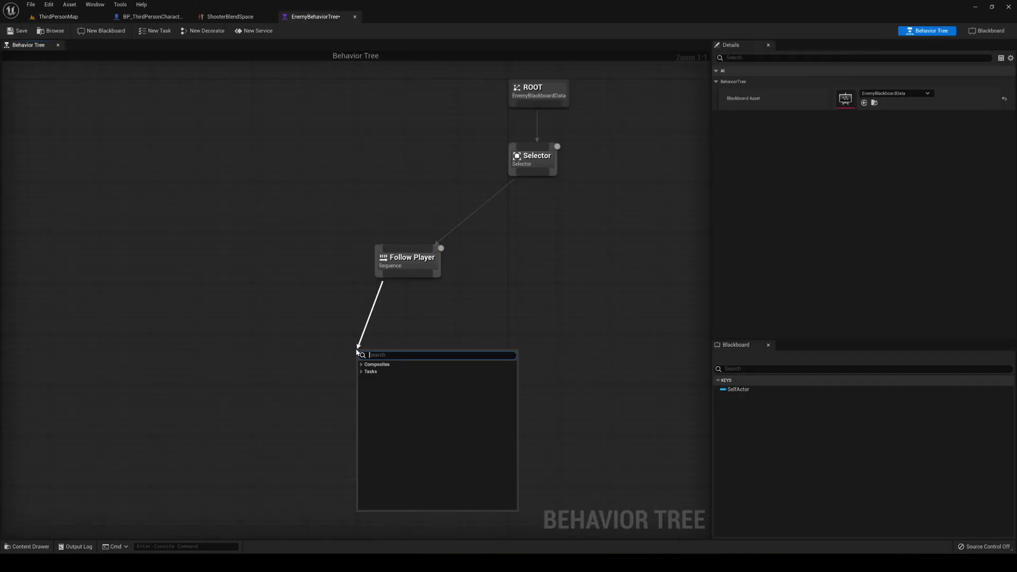
type("move")
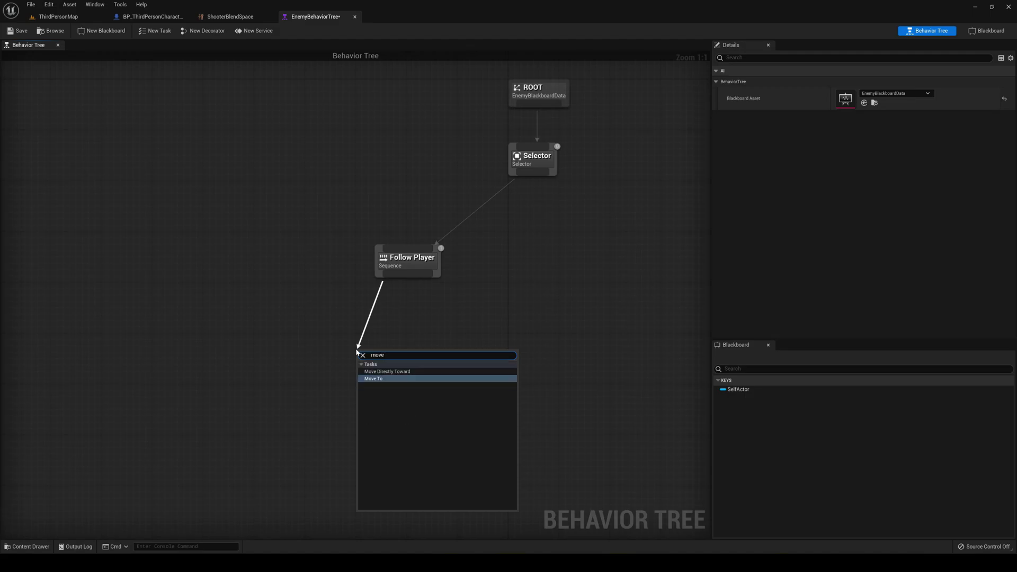
left_click(378, 379)
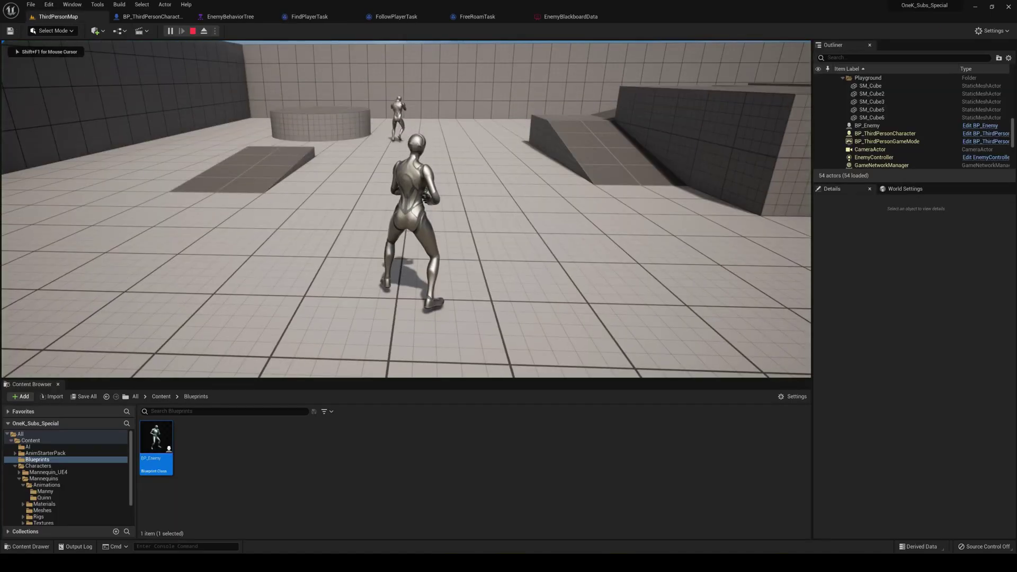
Step: Walk the character forward in the ThirdPersonMap play session to test the enemy's behavior
key("w")
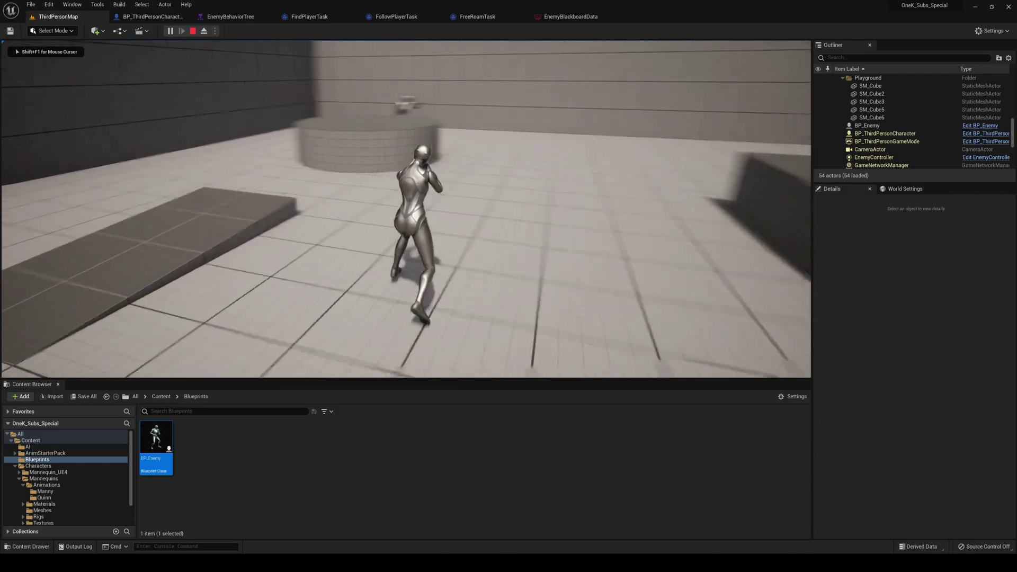
key("w")
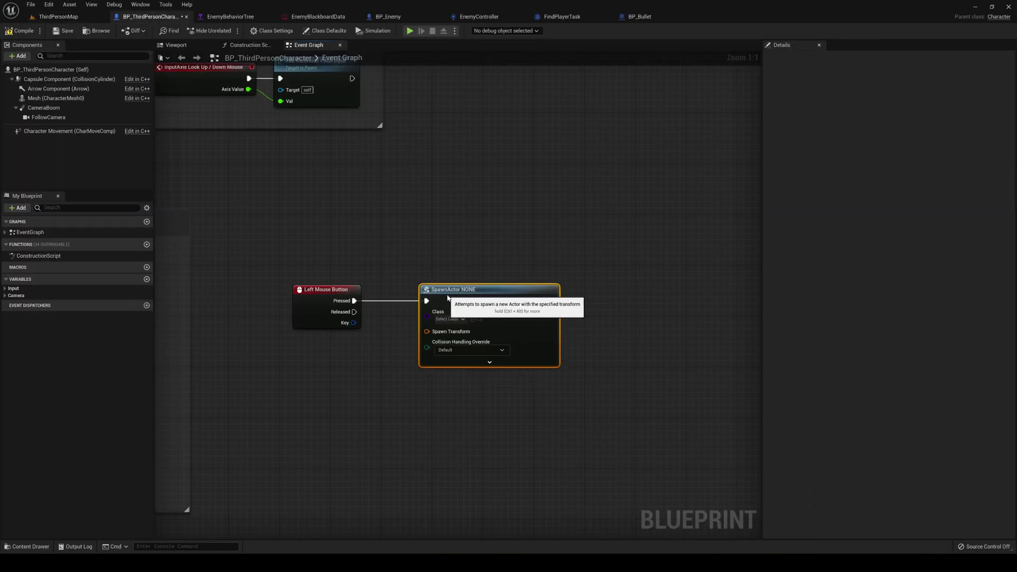
Step: Set the SpawnActor node's class to BP_Bullet and feed its Spawn Transform from a Get Actor Transform node
left_click(449, 320)
type("bull")
left_click(463, 349)
right_click_drag(378, 362, 468, 335)
left_click_drag(521, 304, 428, 339)
type("get actor")
key("Return")
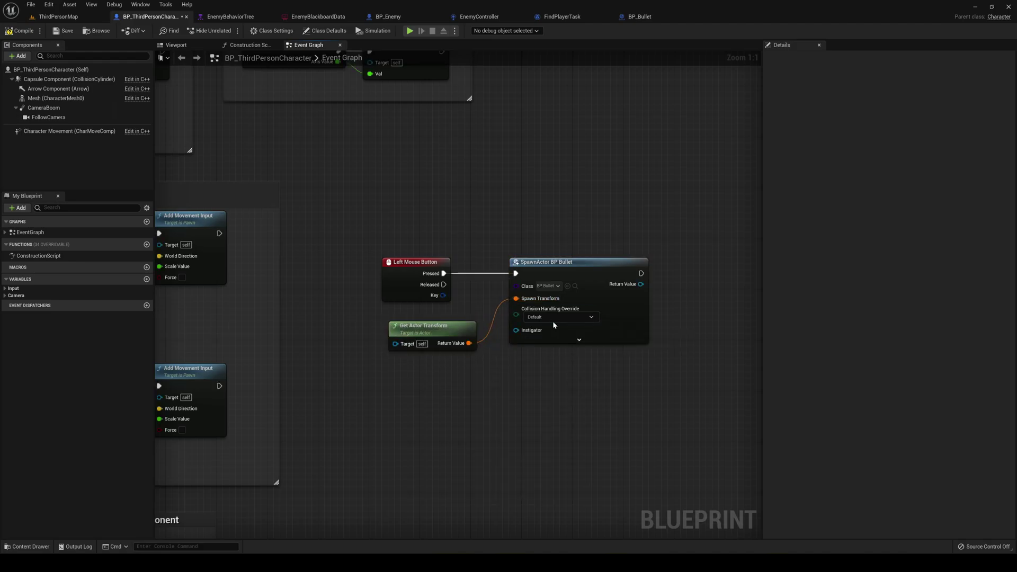
Step: Set the spawn node's collision handling to Always Spawn, Ignore Collisions and save the character blueprint
left_click(561, 317)
left_click(556, 336)
right_click_drag(500, 309, 454, 308)
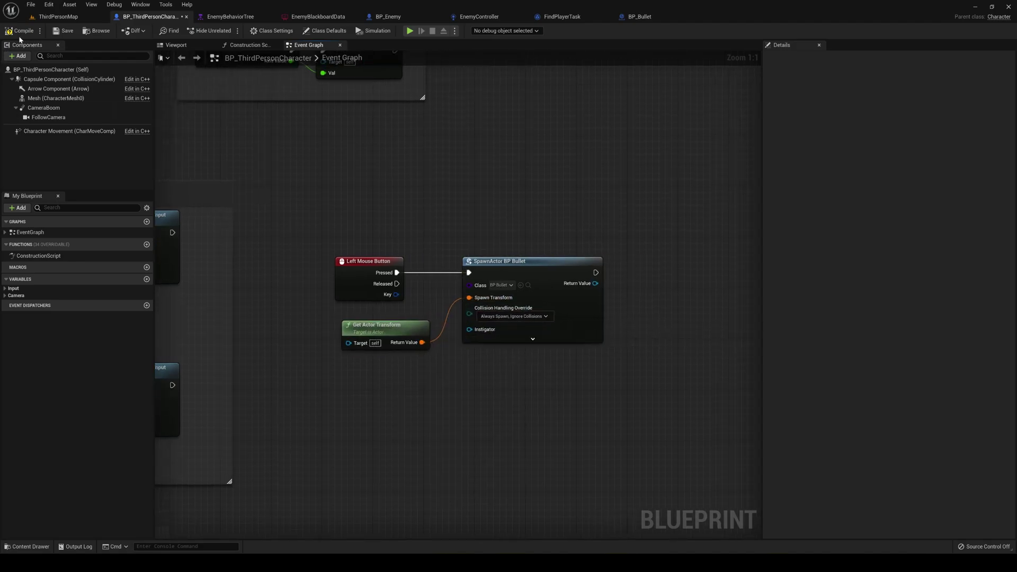
left_click(61, 31)
Step: Add a Projectile Movement component to BP_Bullet and open its Initial Speed value for editing
left_click(640, 17)
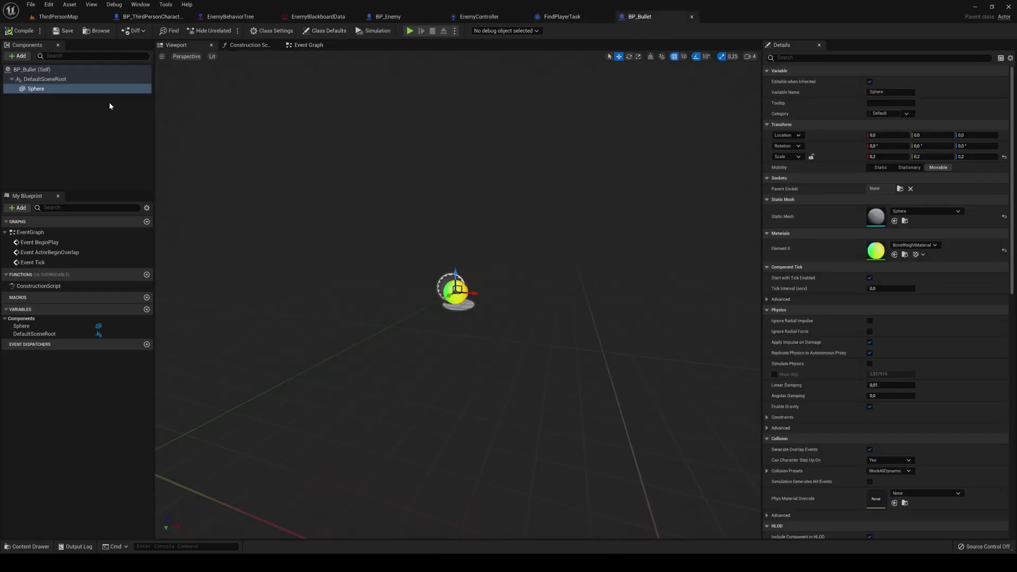
left_click(28, 57)
type("pro")
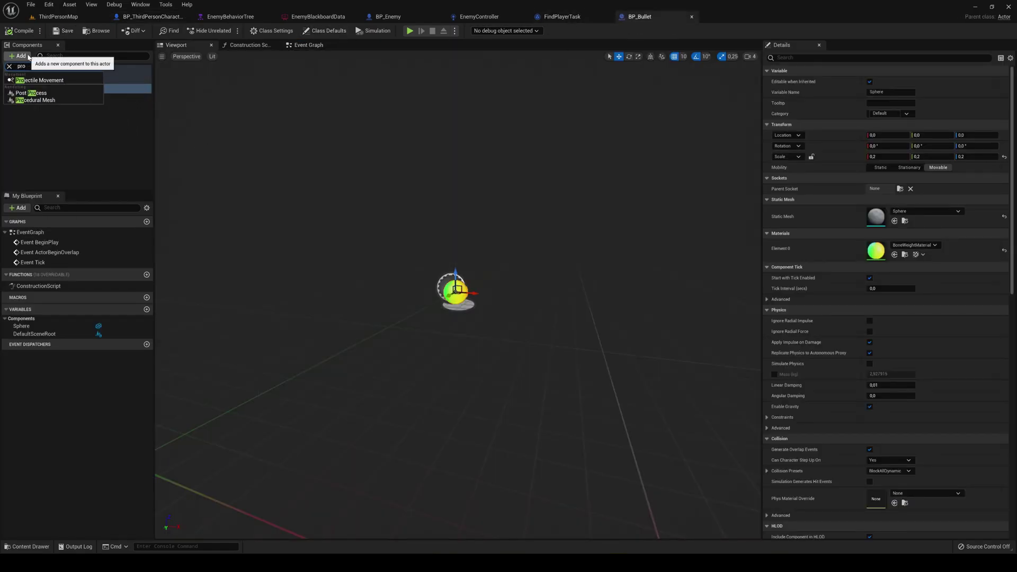
left_click(40, 80)
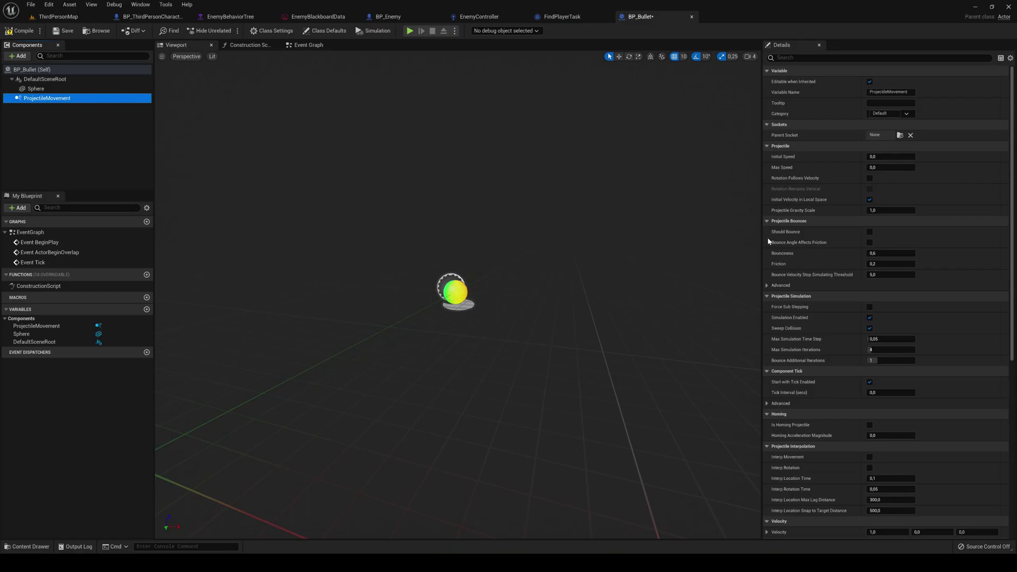
left_click(880, 157)
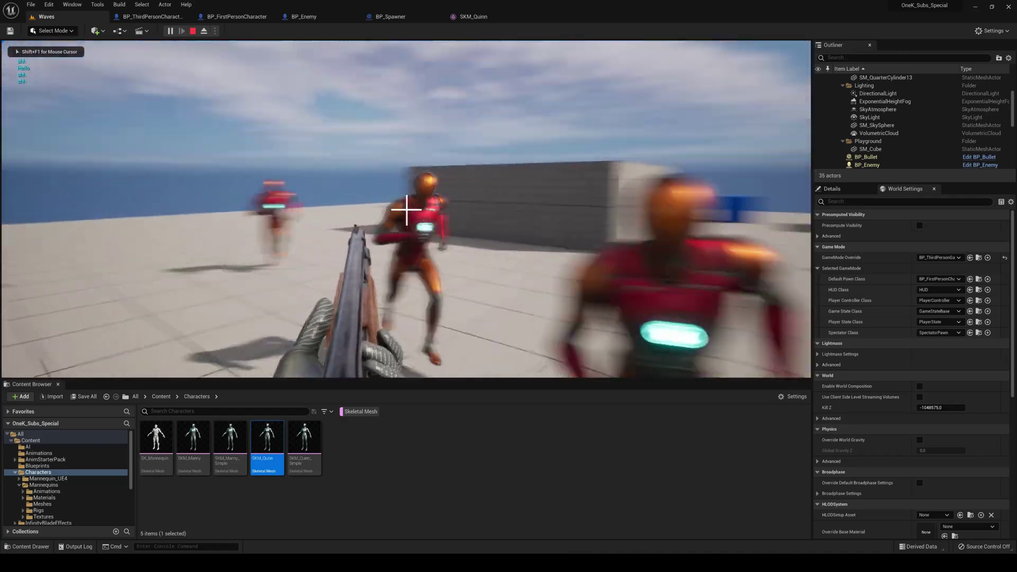
Step: Shoot at the charging enemies in the Waves level to test the first-person shotgun
left_click(406, 210)
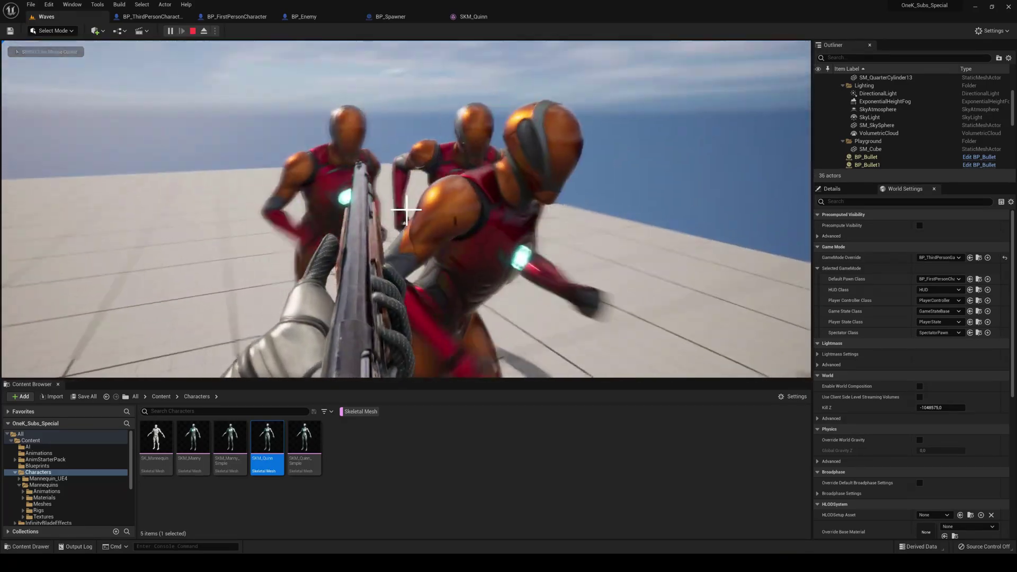
left_click(406, 210)
left_click(407, 210)
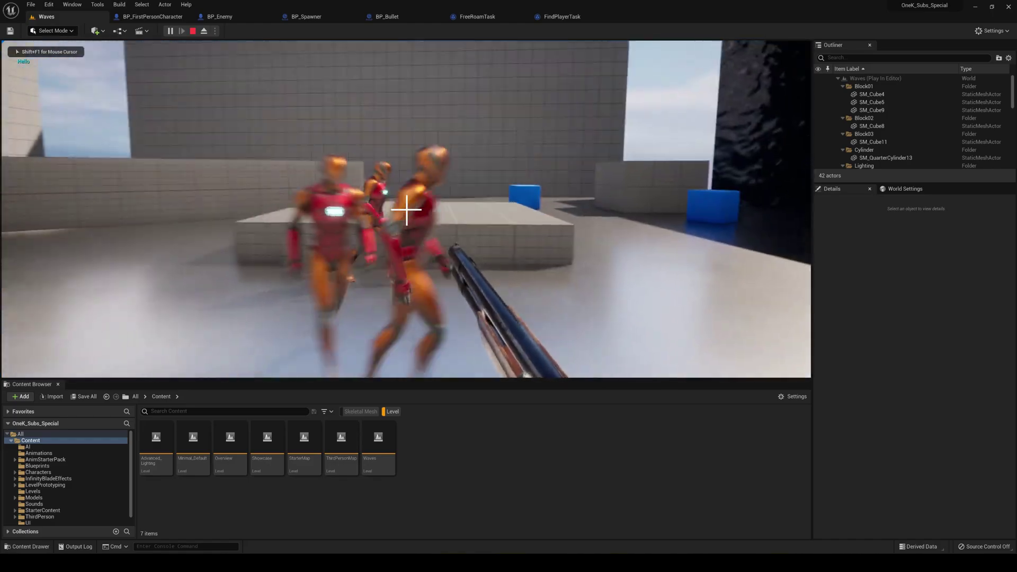
left_click(407, 210)
left_click(407, 210)
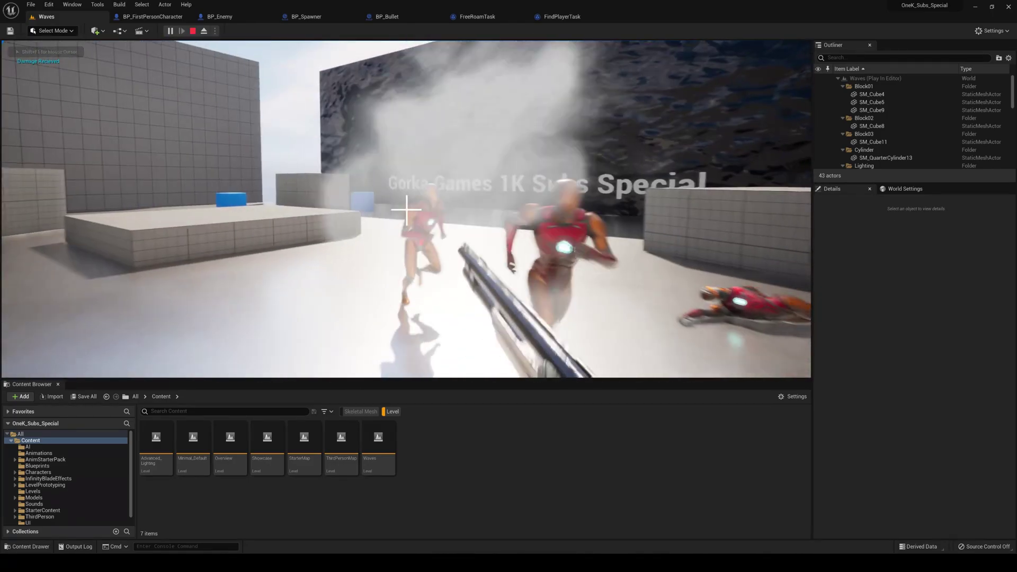
left_click(407, 210)
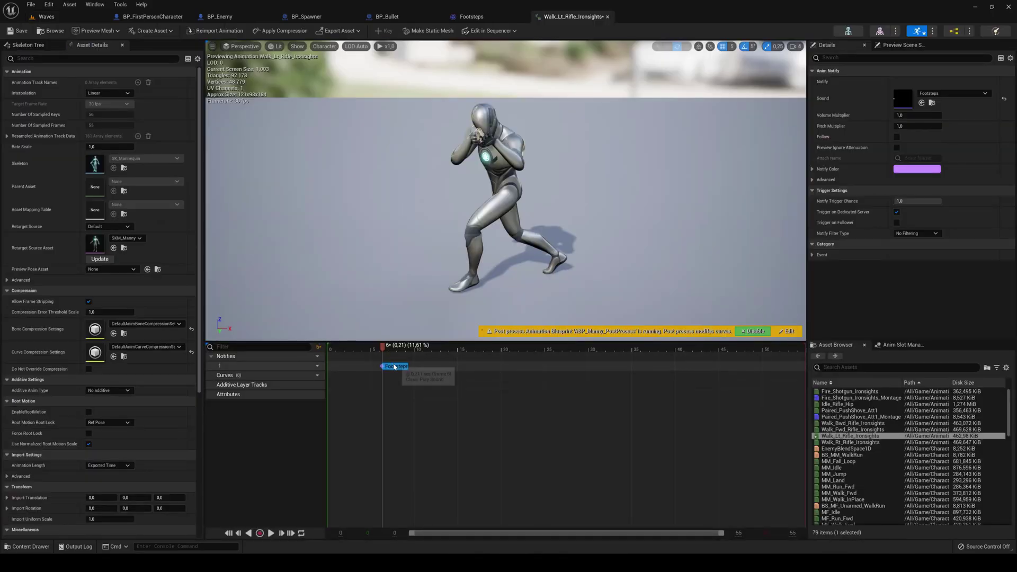
Step: Scrub the Walk_Lt_Rifle_Ironsights animation to about frame 19 and open the notify track's options at that point
left_click_drag(387, 348, 494, 348)
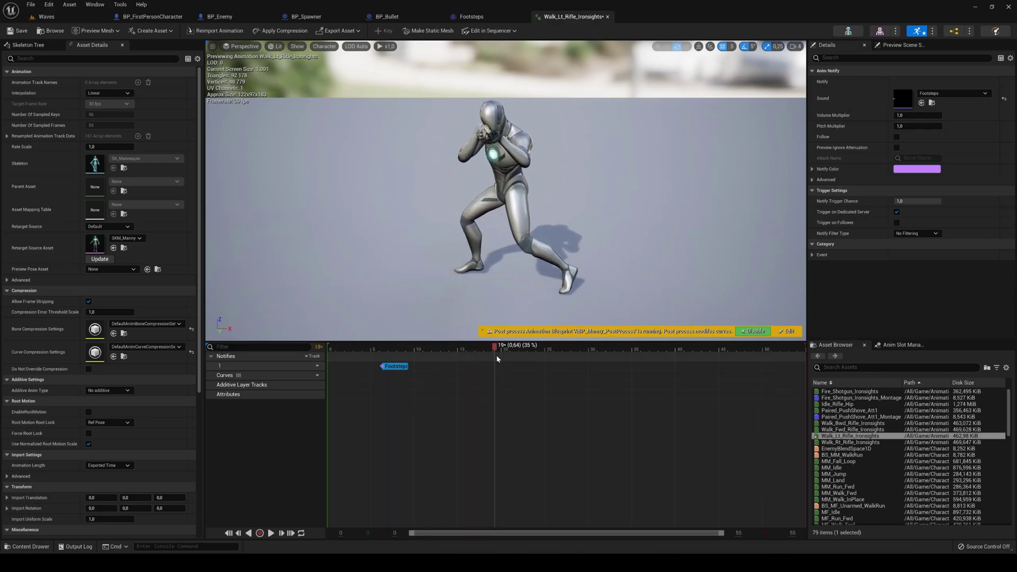
right_click(496, 367)
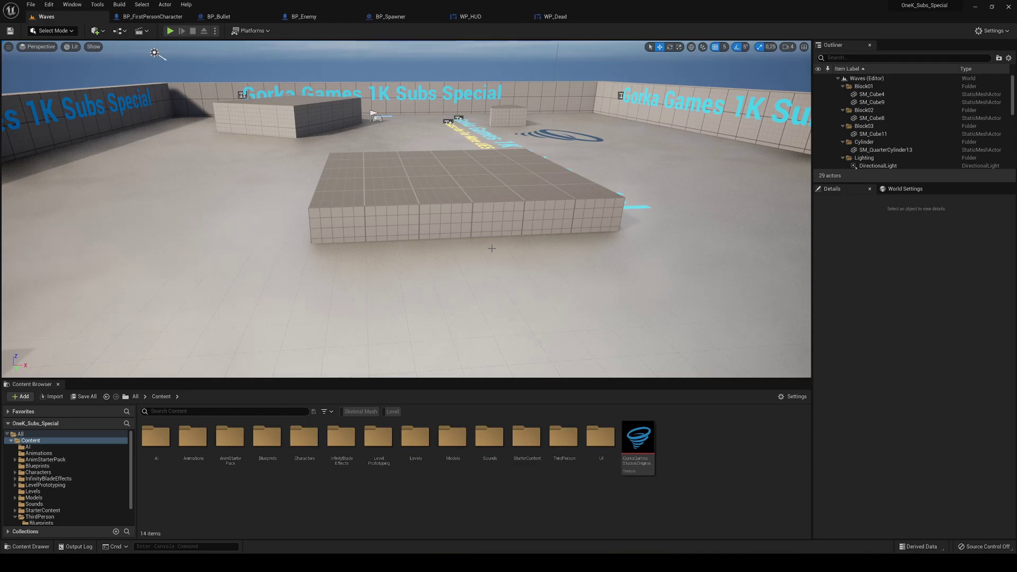
right_click_drag(509, 255, 496, 239)
key("d")
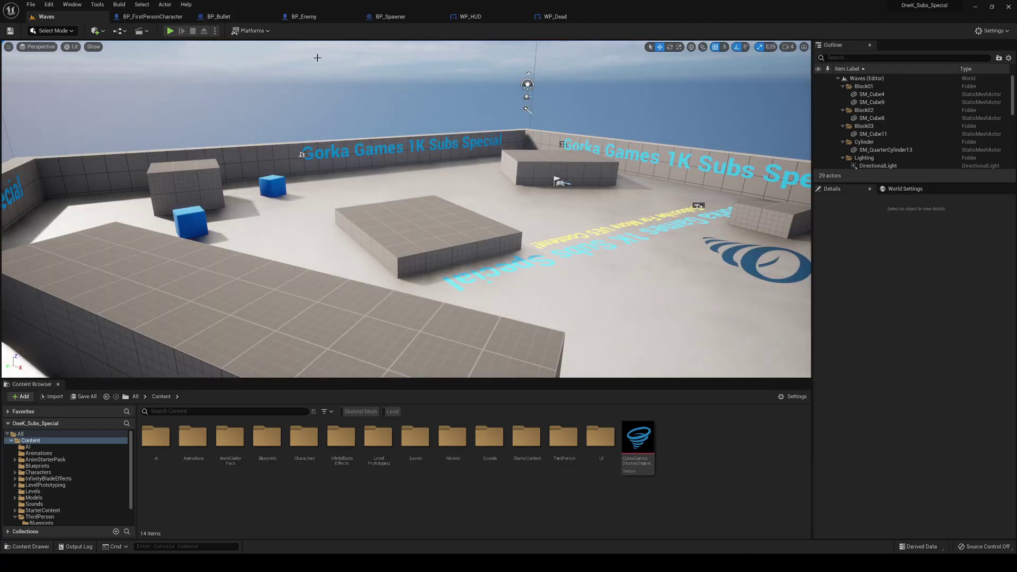
Step: Open the BP_Enemy event graph and examine how the Enemy Health section subtracts damage from the Health variable
left_click(303, 17)
scroll(291, 185, "down", 2)
right_click_drag(276, 165, 343, 194)
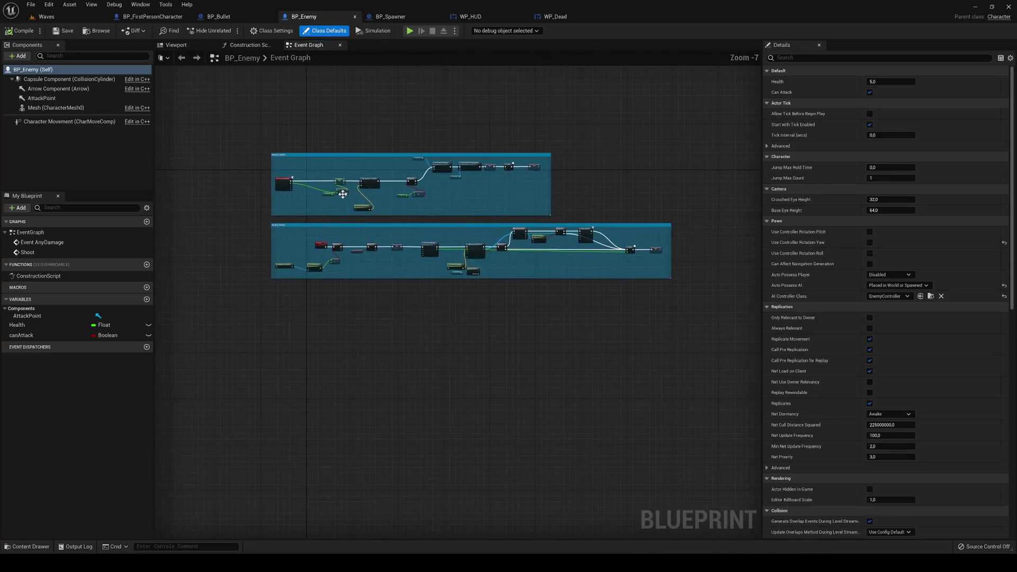
scroll(343, 194, "up", 2)
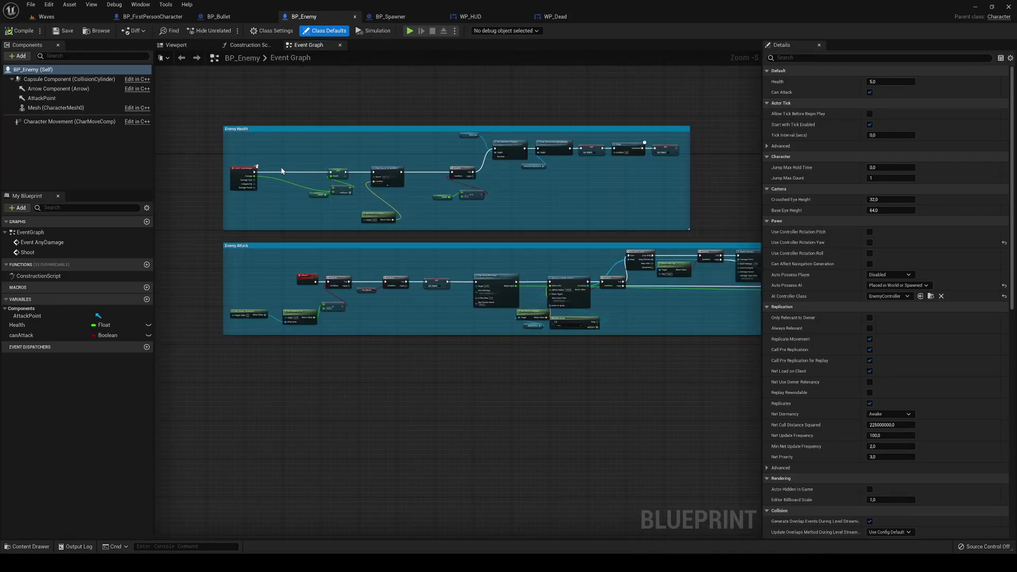
scroll(281, 173, "up", 1)
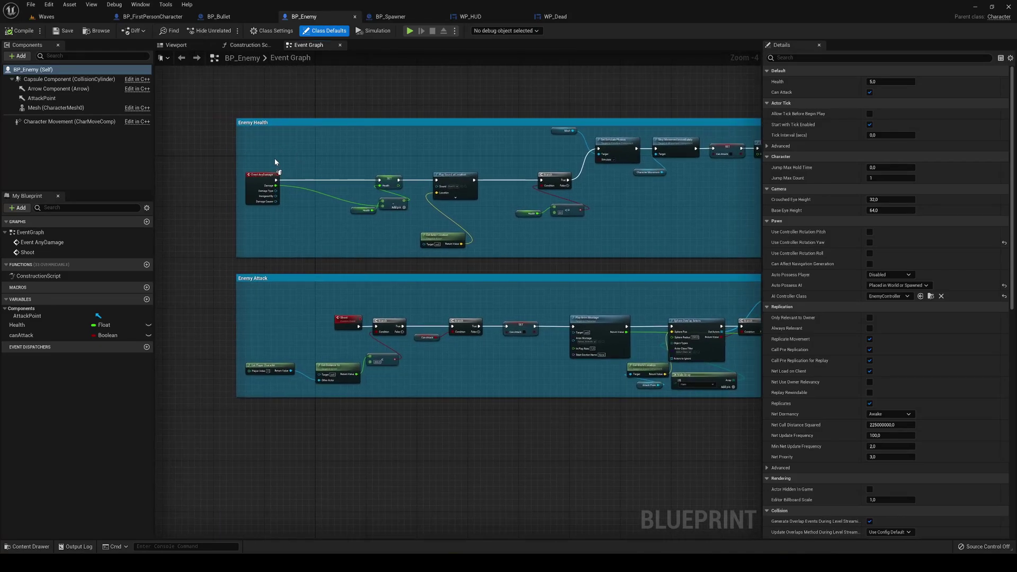
scroll(275, 158, "up", 1)
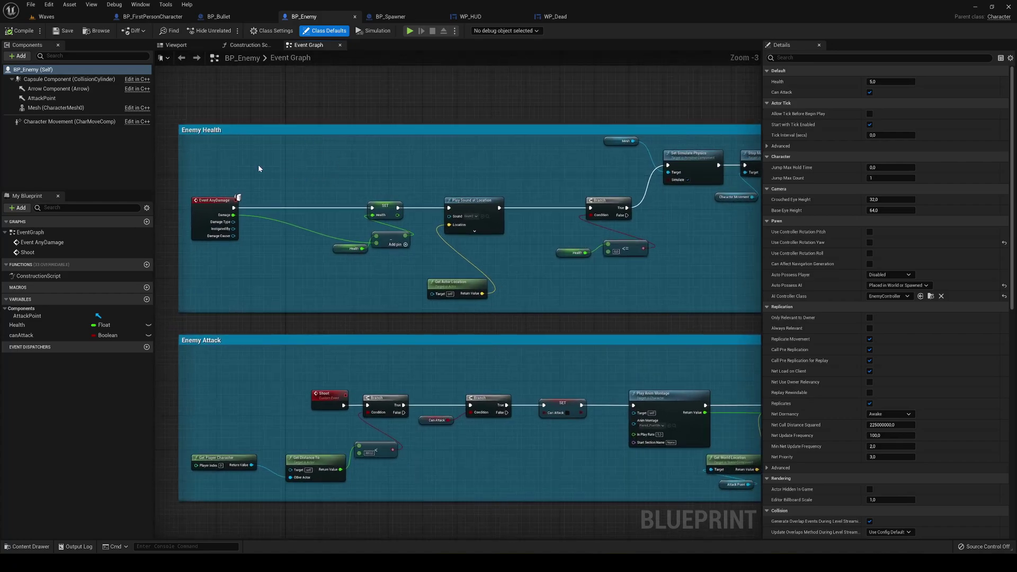
left_click_drag(287, 183, 400, 274)
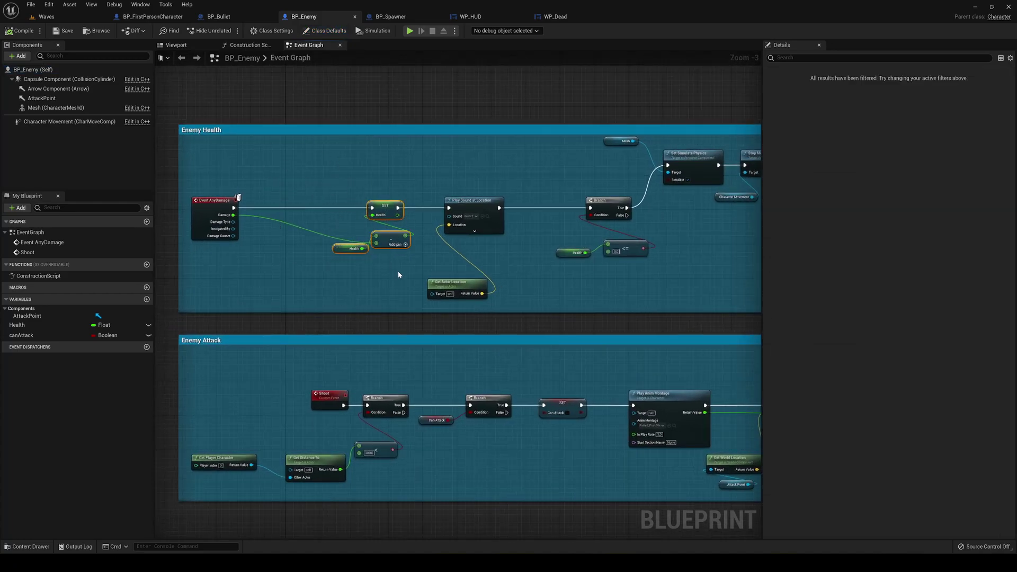
left_click(418, 237)
Step: Review the Enemy Health death branch from Set Simulate Physics to the final Can Attack setter, and return to the Waves level
right_click_drag(419, 239, 213, 261)
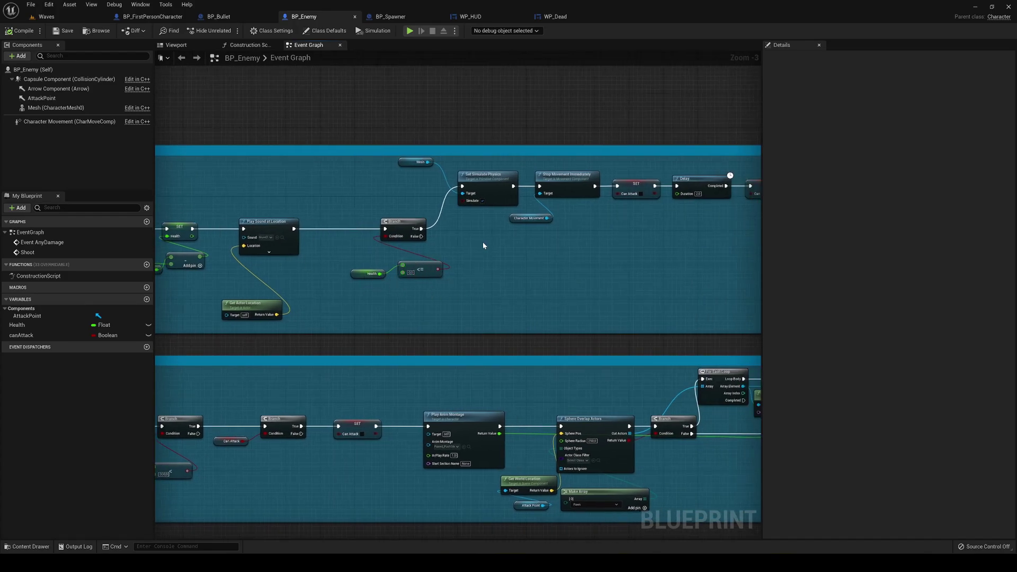
right_click_drag(482, 242, 404, 280)
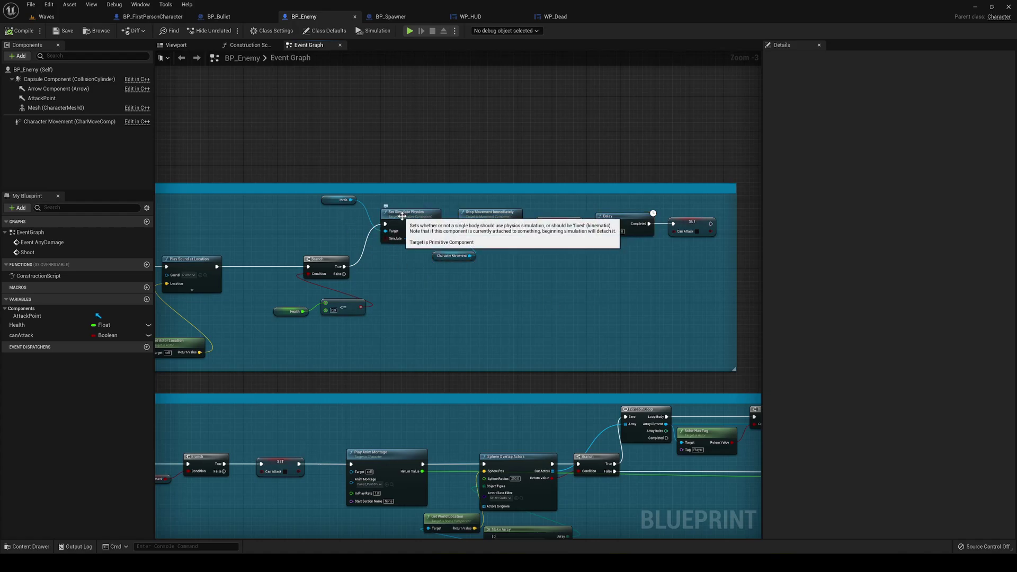
right_click_drag(544, 295, 416, 301)
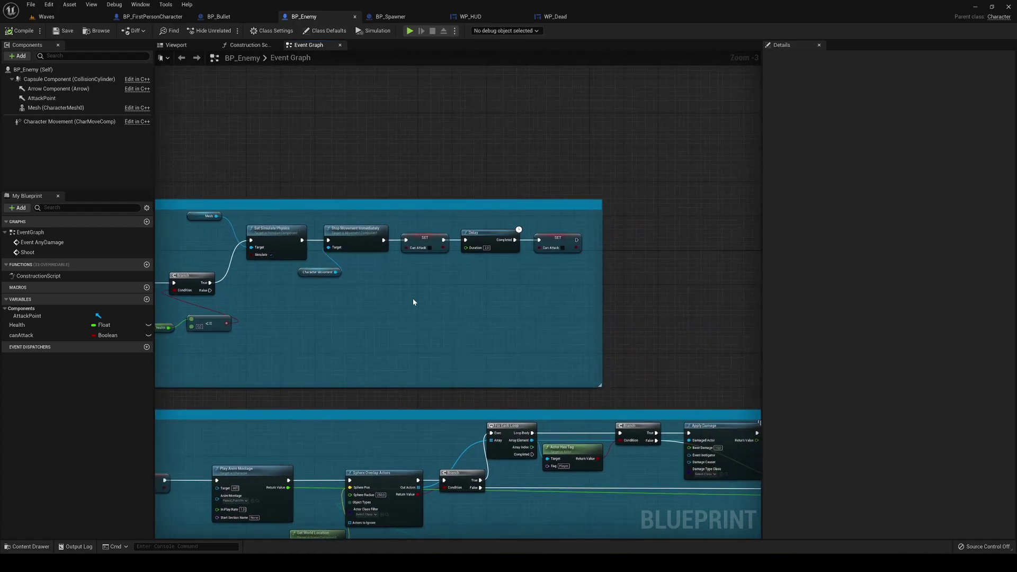
right_click_drag(484, 296, 433, 312)
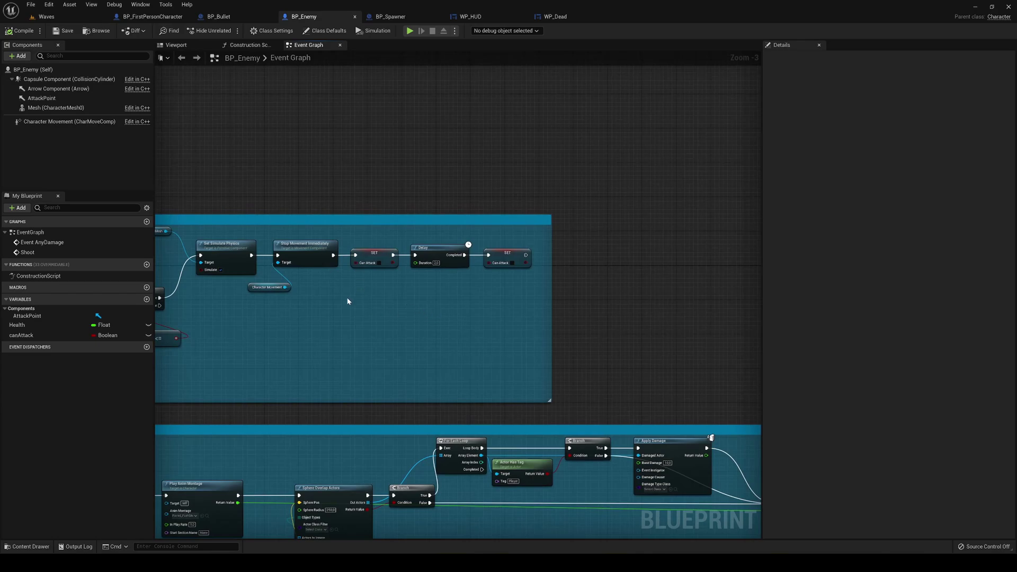
left_click(506, 255)
left_click(522, 314)
scroll(503, 277, "down", 2)
scroll(485, 263, "up", 1)
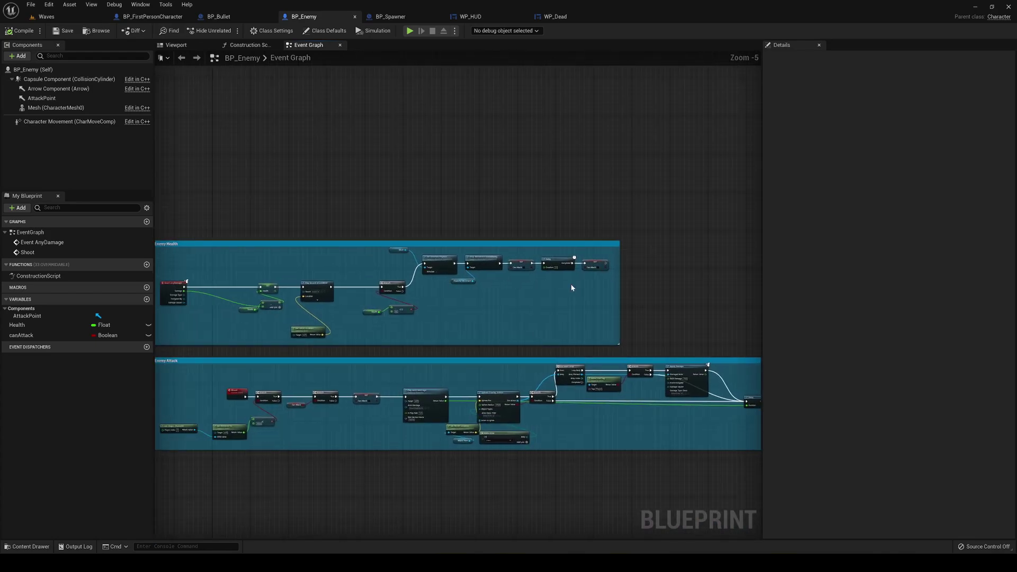
left_click(38, 18)
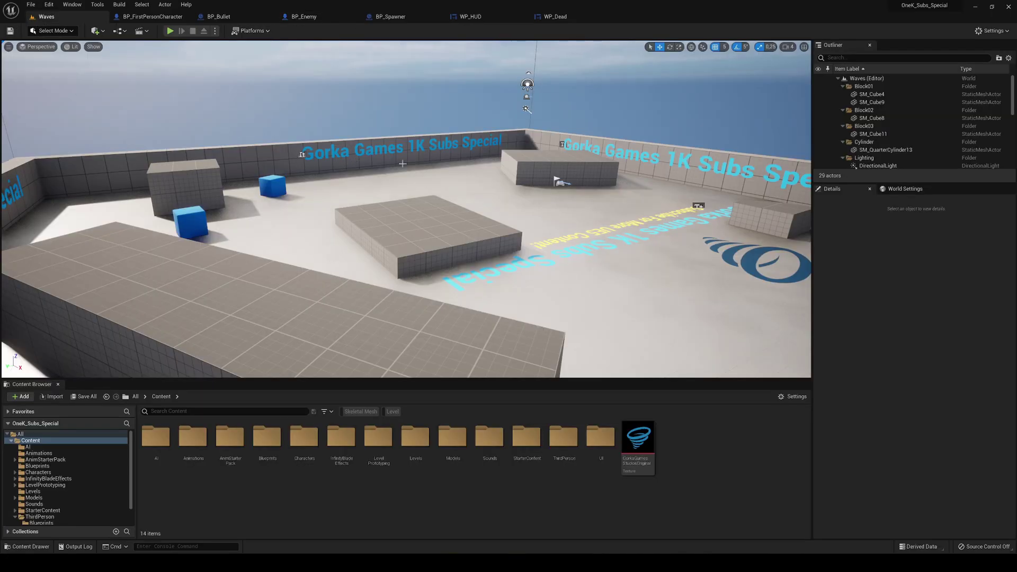